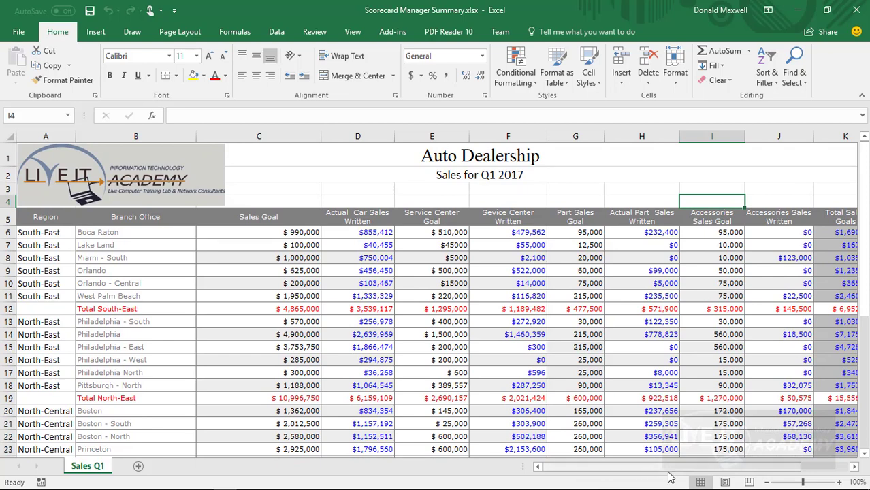
pyautogui.click(856, 471)
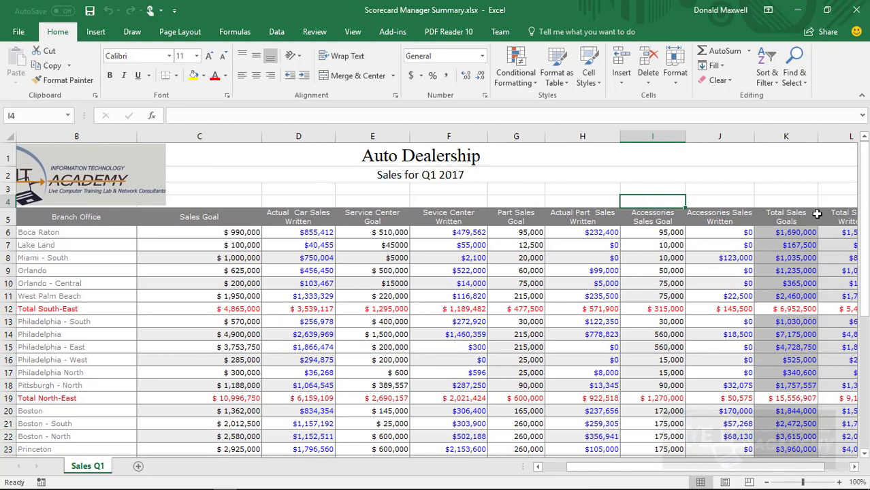
pyautogui.click(854, 467)
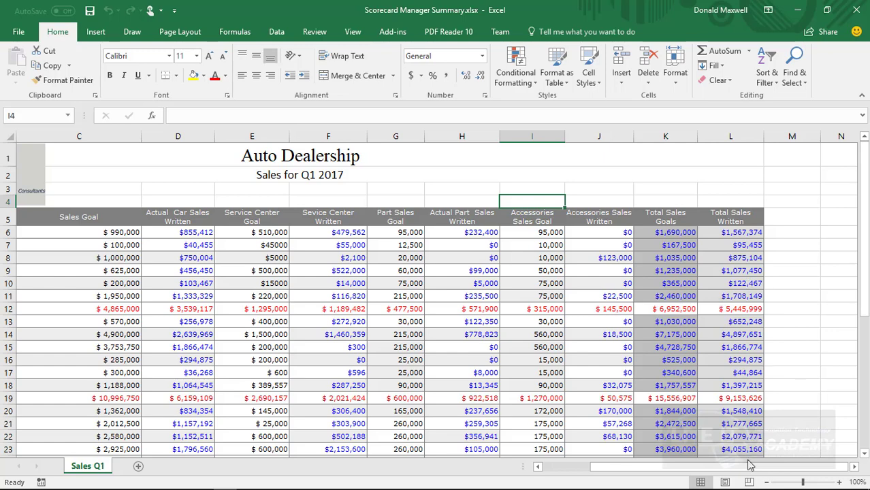
pyautogui.click(538, 468)
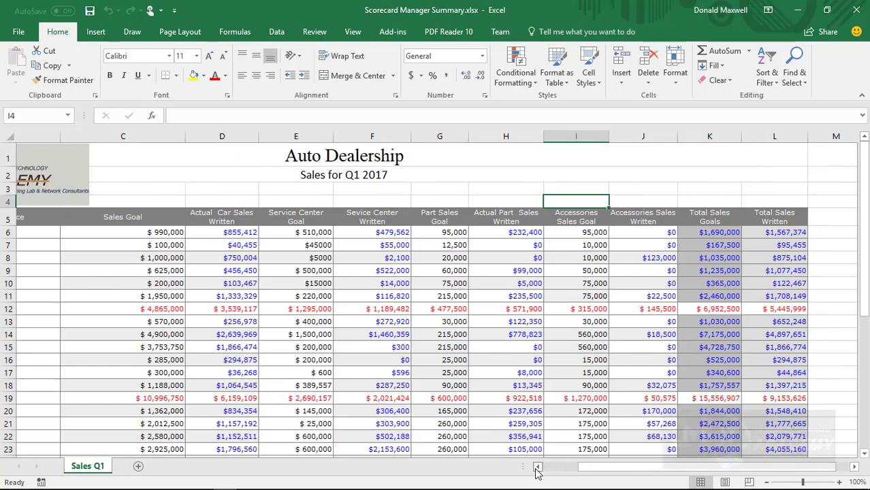
pyautogui.click(538, 468)
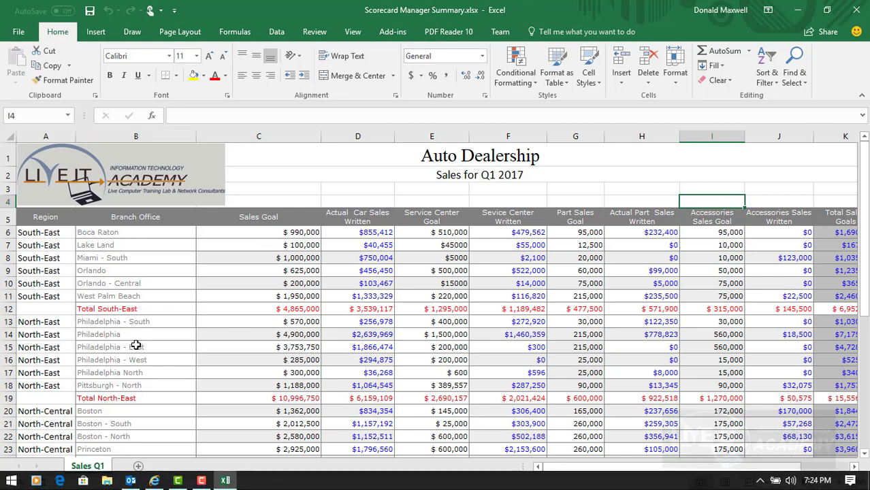
# Create a PivotTable on a new worksheet from the range A5:L42 of the Sales Q1 sheet
pyautogui.click(95, 31)
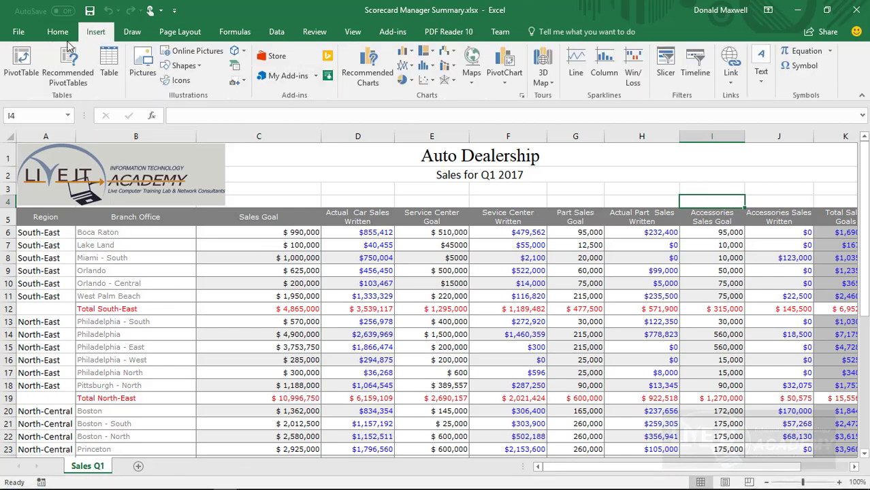
pyautogui.click(20, 87)
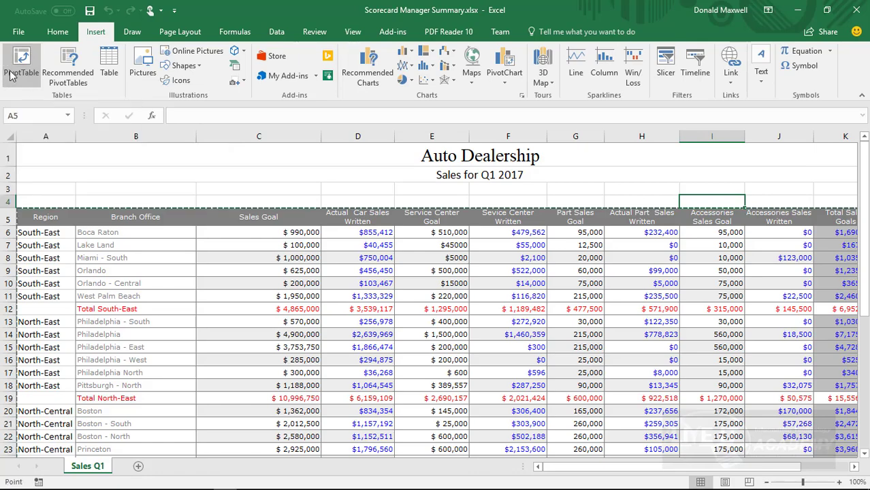
pyautogui.moveTo(511, 46); pyautogui.dragTo(439, 122)
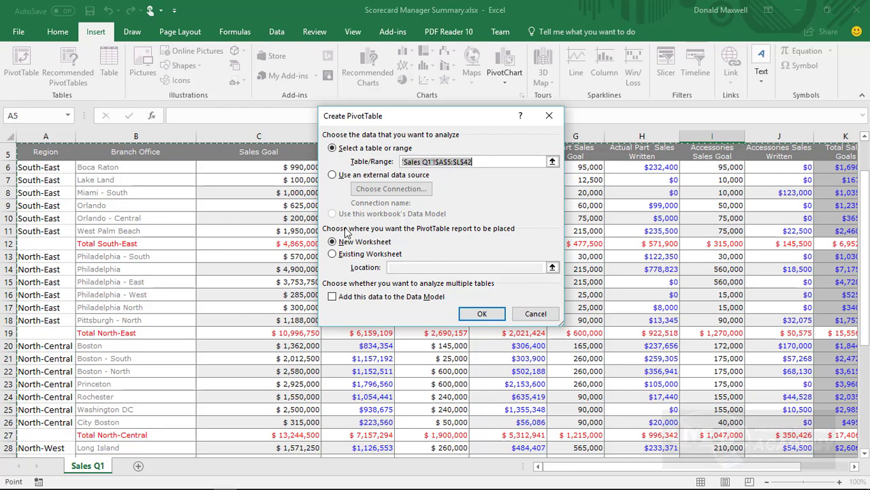
pyautogui.click(552, 162)
pyautogui.moveTo(427, 123); pyautogui.dragTo(435, 47)
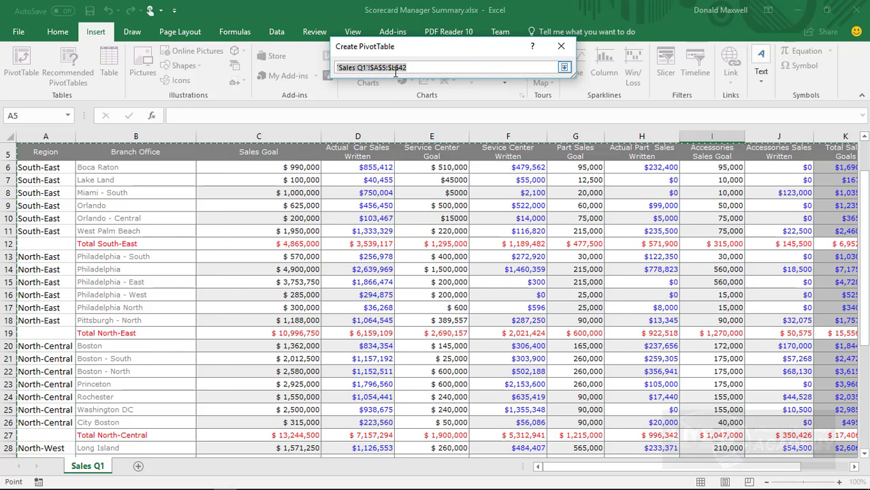
pyautogui.click(564, 68)
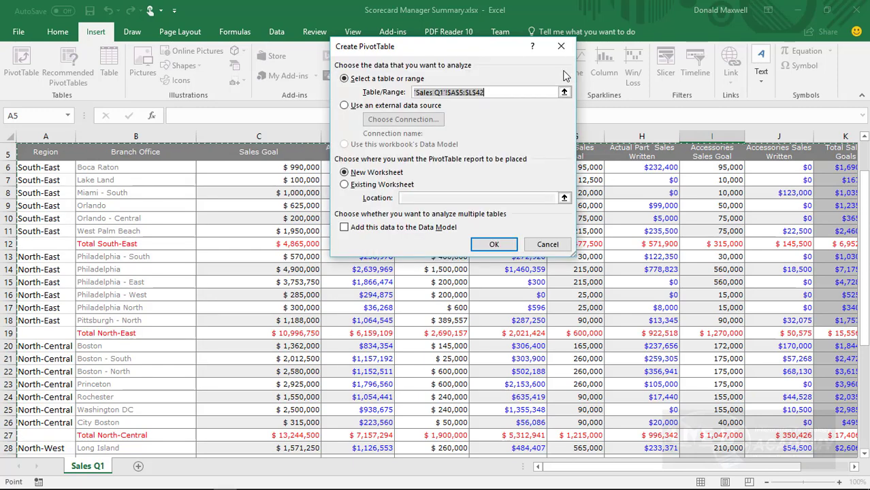
pyautogui.click(494, 245)
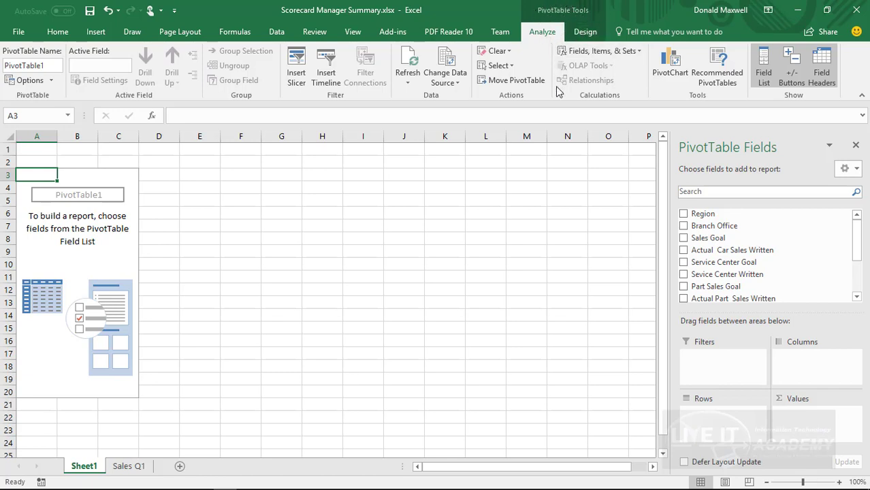
pyautogui.click(585, 31)
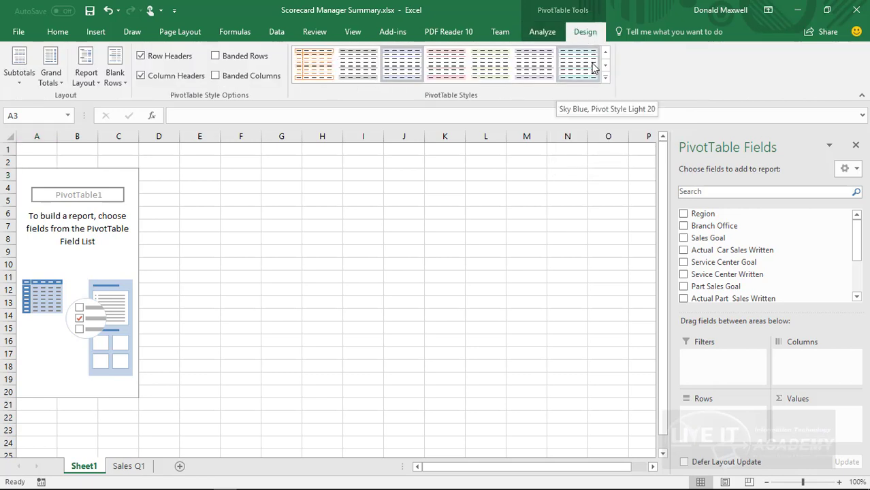
pyautogui.click(549, 31)
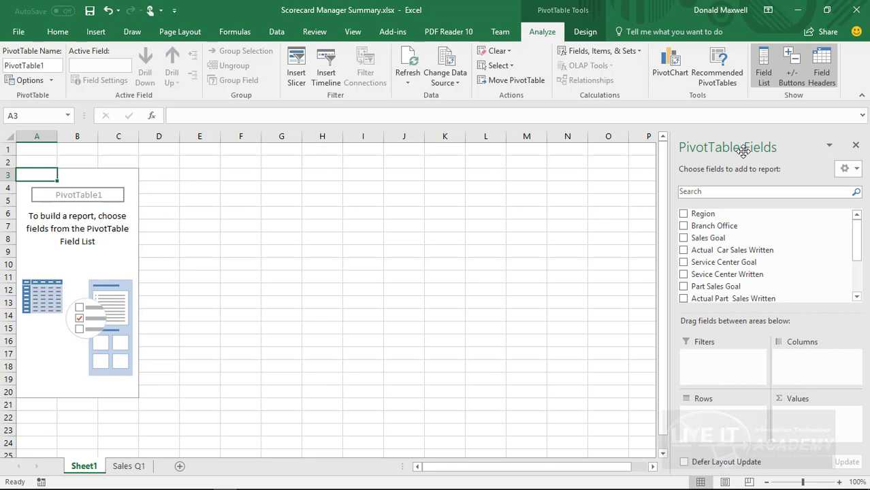
pyautogui.click(828, 147)
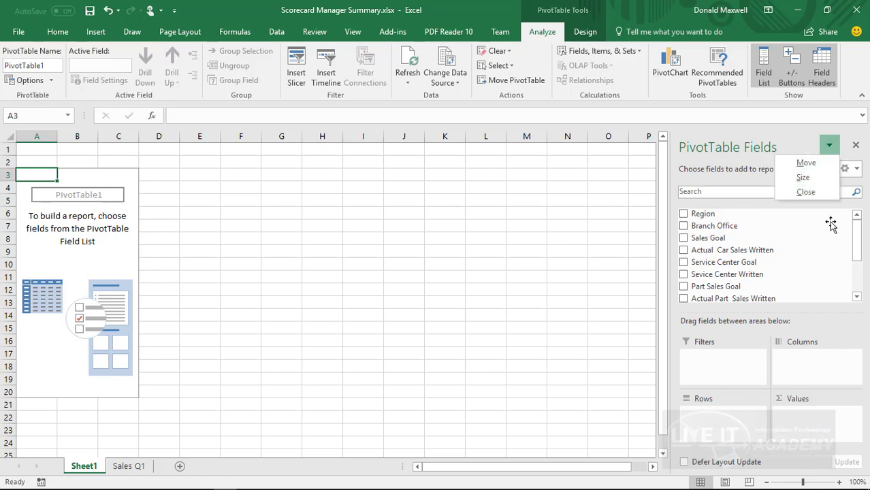
pyautogui.click(772, 140)
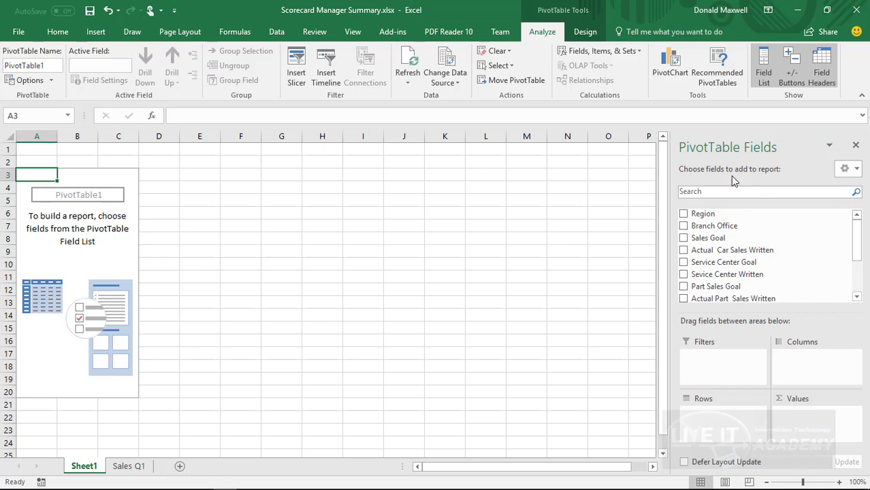
# Show the PivotTable field list with fields and areas side by side, and return it to the stacked layout
pyautogui.click(850, 171)
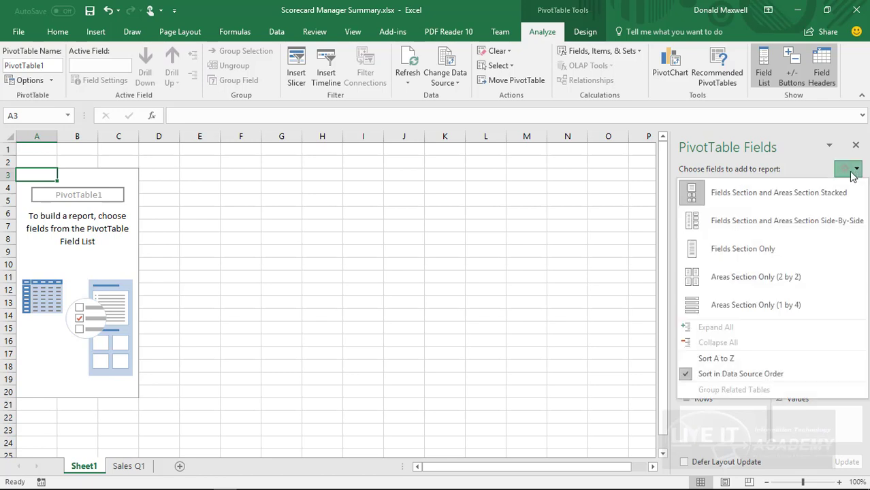
pyautogui.click(702, 220)
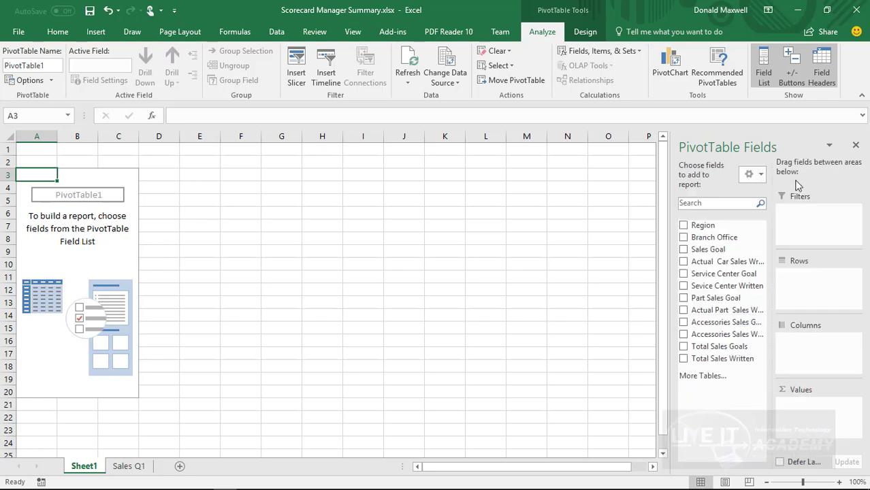
pyautogui.click(829, 147)
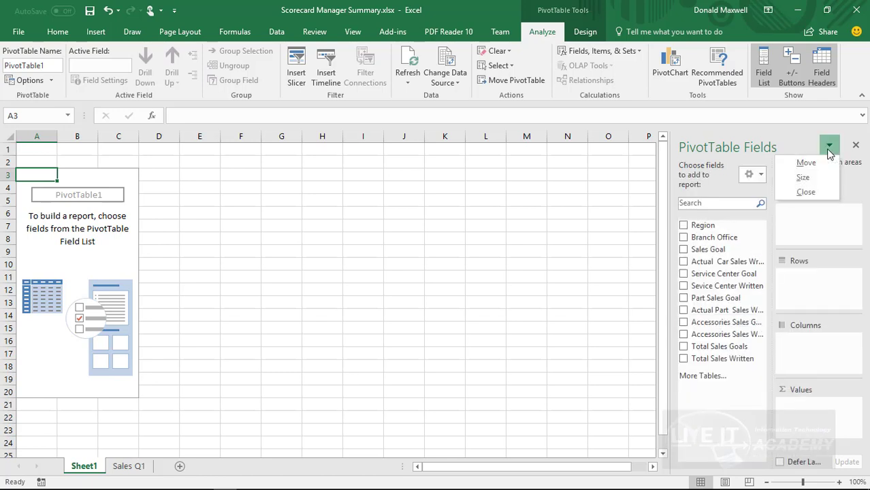
pyautogui.click(760, 176)
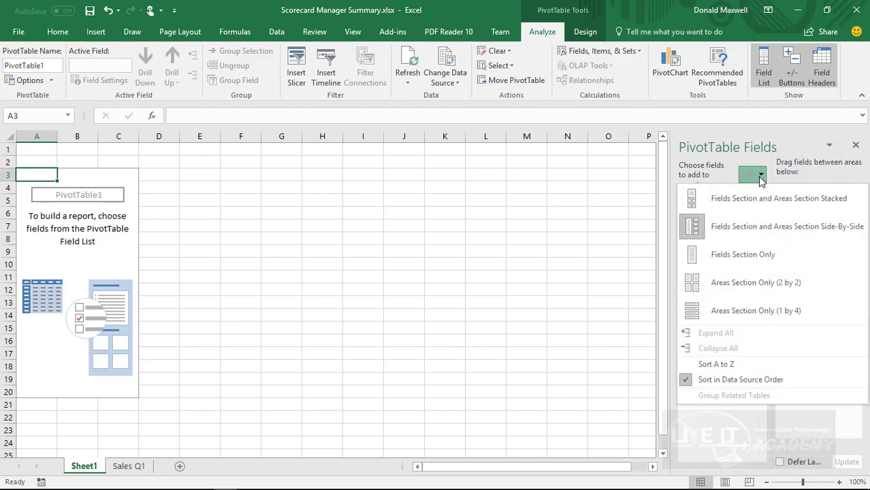
pyautogui.click(730, 203)
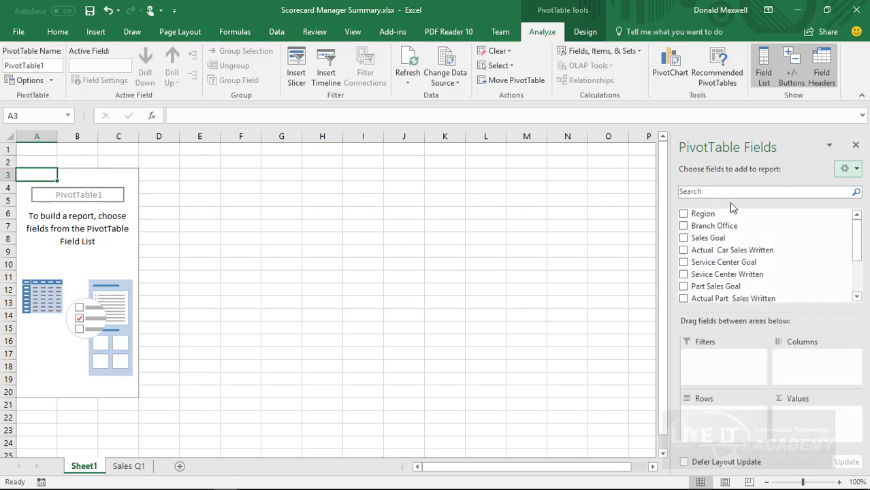
# Show only the areas section (2 by 2) in the PivotTable field list, and restore the stacked fields and areas layout
pyautogui.click(848, 170)
pyautogui.click(772, 275)
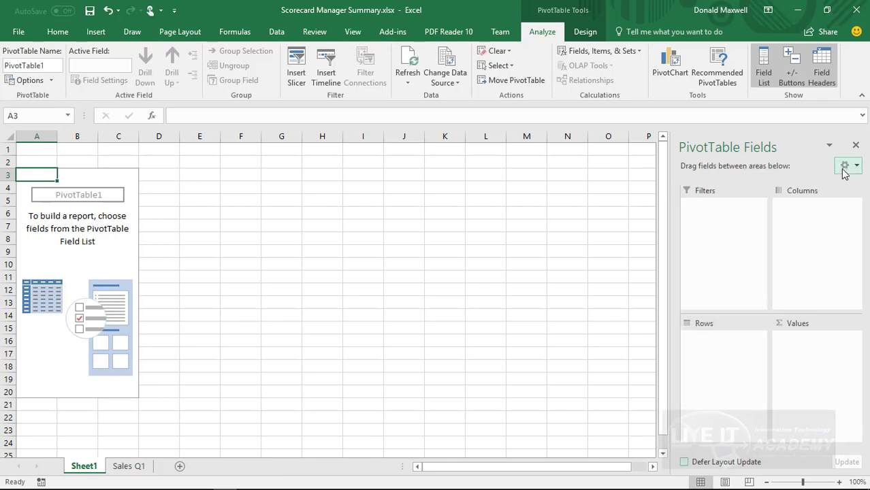
pyautogui.click(830, 148)
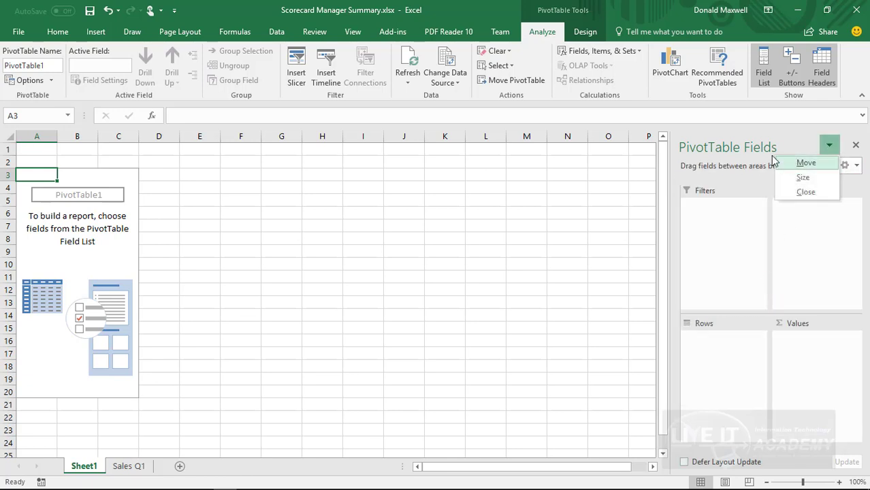
pyautogui.click(789, 138)
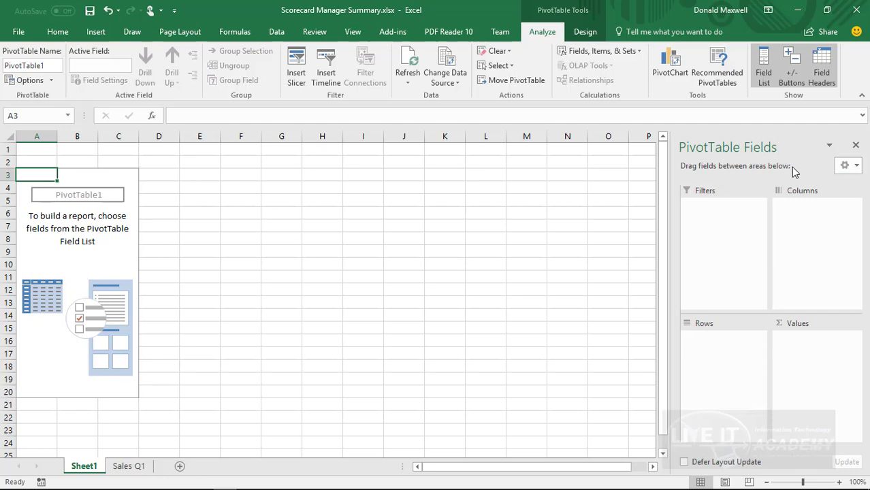
pyautogui.click(848, 166)
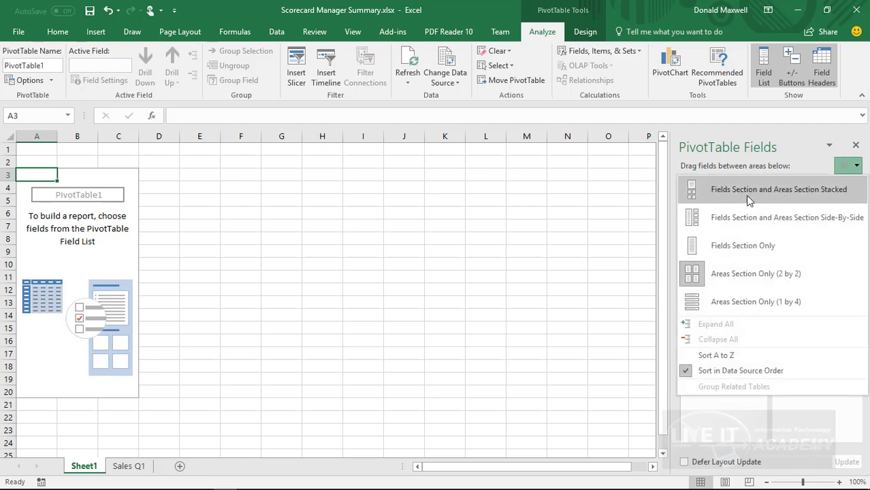
pyautogui.click(780, 197)
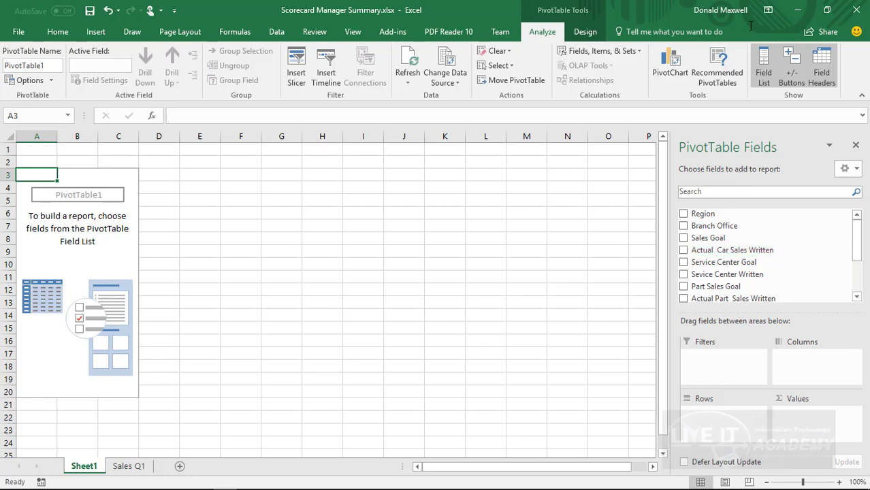
# Add Region and Branch Office as PivotTable rows, with Sales Goal, Service Center Goal and Part Sales Goal as summed values
pyautogui.click(684, 214)
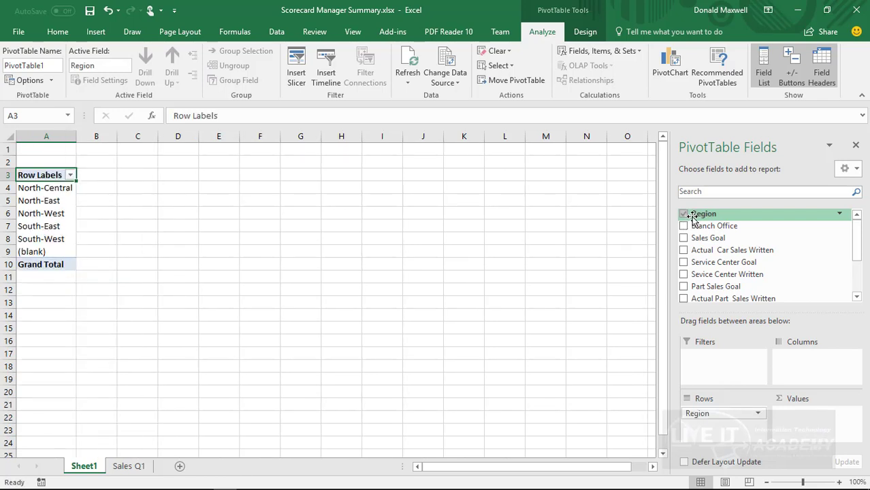
pyautogui.click(683, 226)
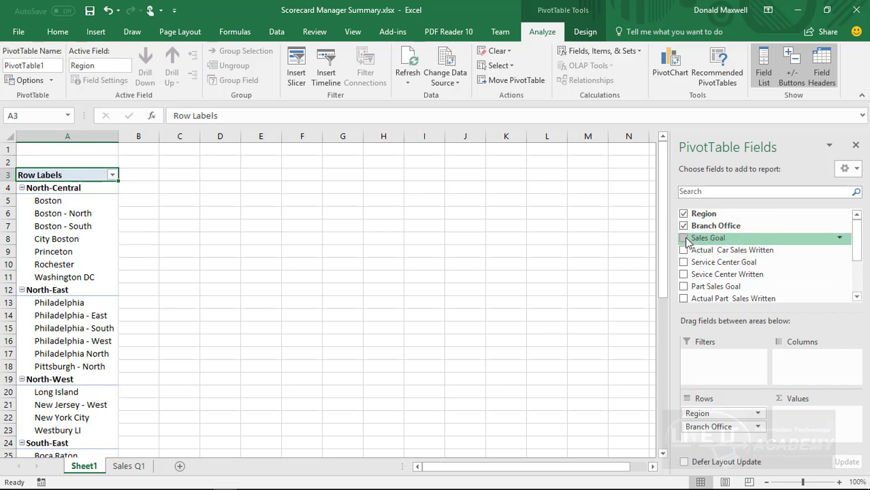
pyautogui.click(684, 239)
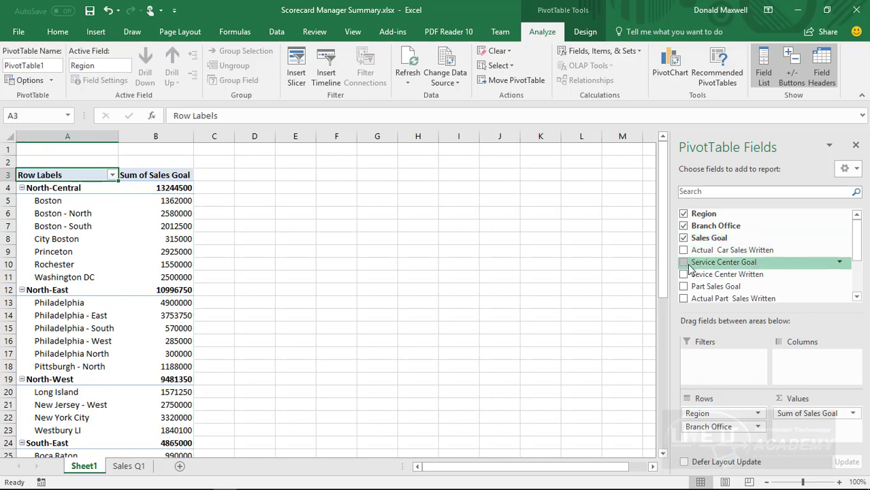
pyautogui.click(686, 264)
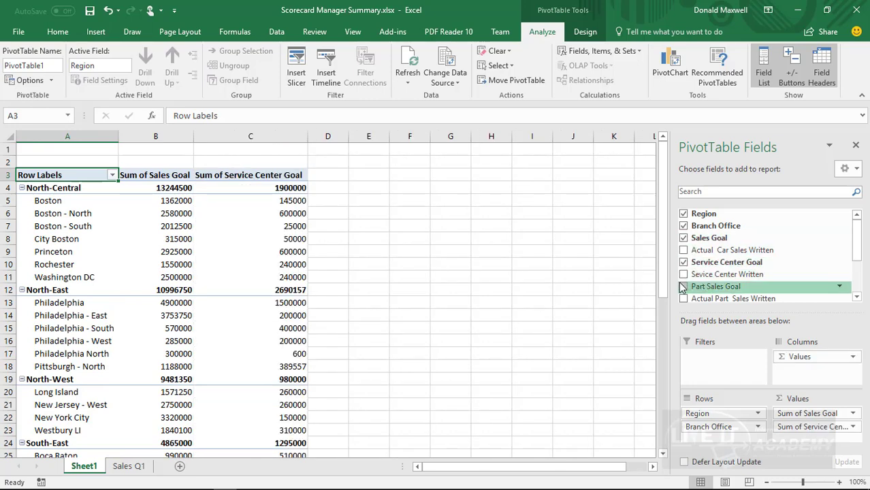
pyautogui.click(685, 287)
# Add the Accessories Sales Goal and Total Sales Goals fields to the PivotTable as summed values
pyautogui.scroll(-3, 747, 276)
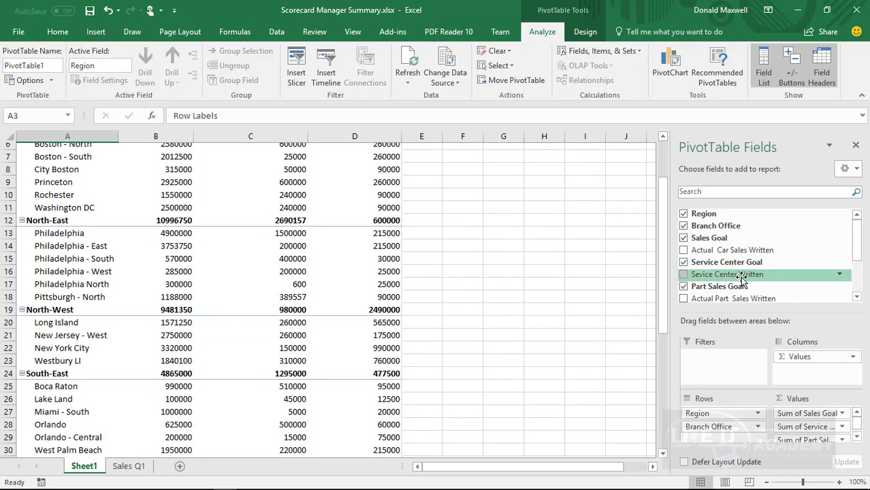
pyautogui.click(857, 298)
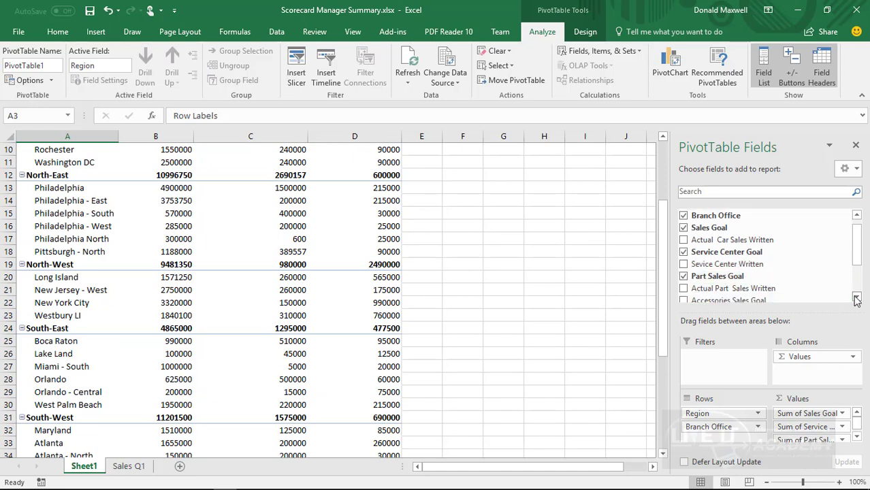
pyautogui.click(857, 298)
pyautogui.click(857, 300)
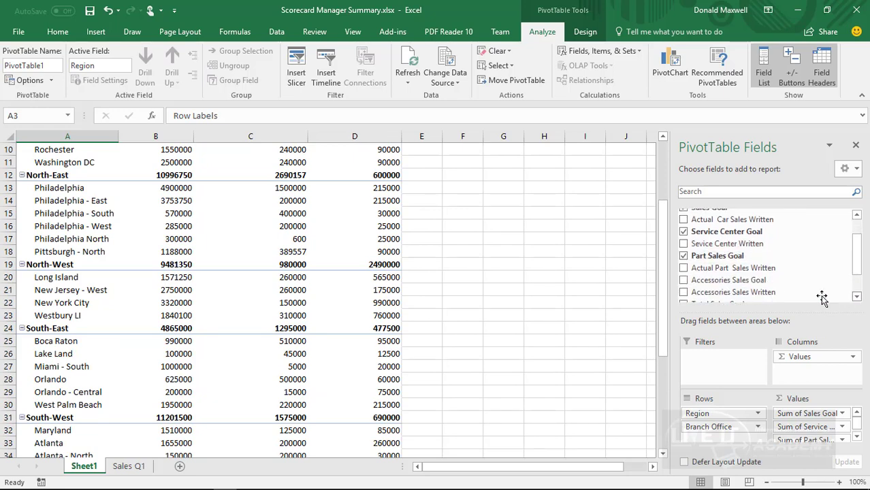
pyautogui.click(684, 280)
pyautogui.click(857, 299)
pyautogui.click(856, 299)
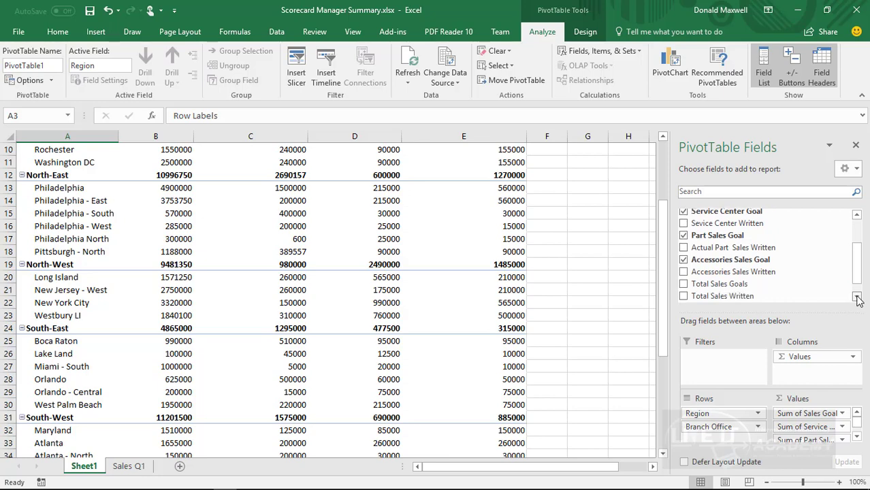
pyautogui.click(857, 299)
pyautogui.click(857, 298)
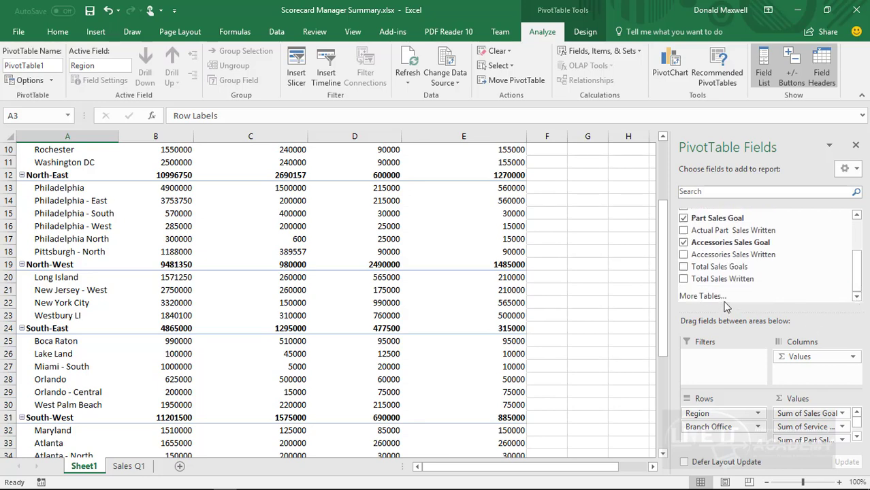
pyautogui.click(684, 268)
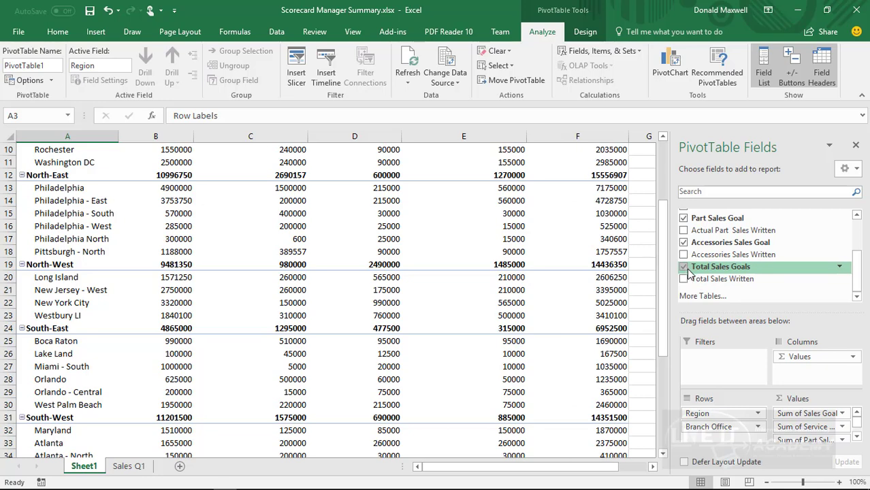
pyautogui.scroll(3, 479, 286)
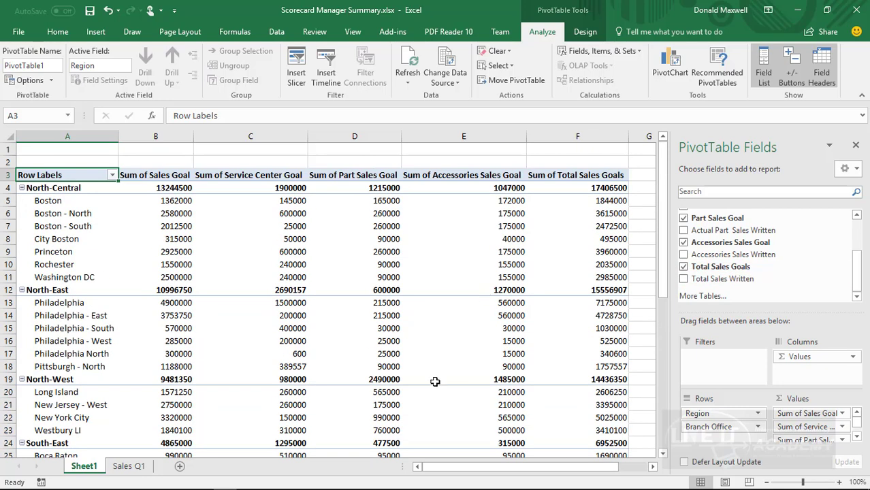
# Move the Region field from the PivotTable's rows to its report filter, and filter the report to North-Central
pyautogui.moveTo(448, 355)
pyautogui.moveTo(255, 394)
pyautogui.click(702, 417)
pyautogui.moveTo(705, 418); pyautogui.dragTo(700, 367)
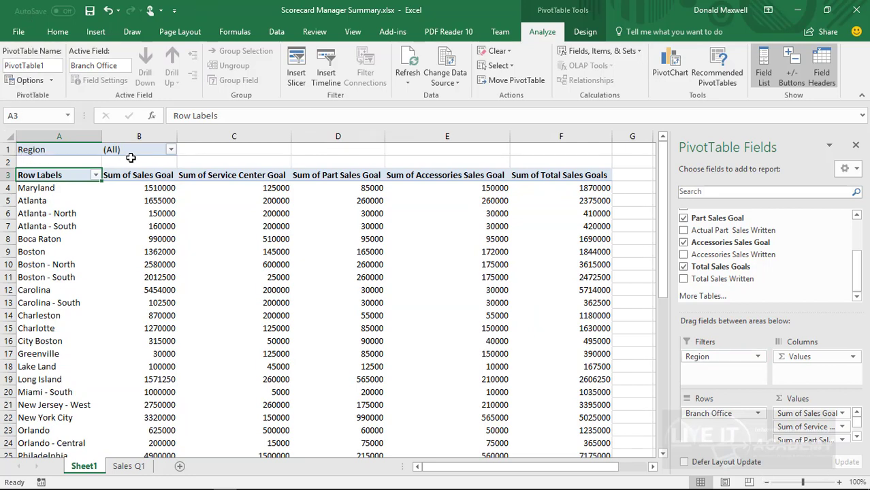
pyautogui.click(171, 150)
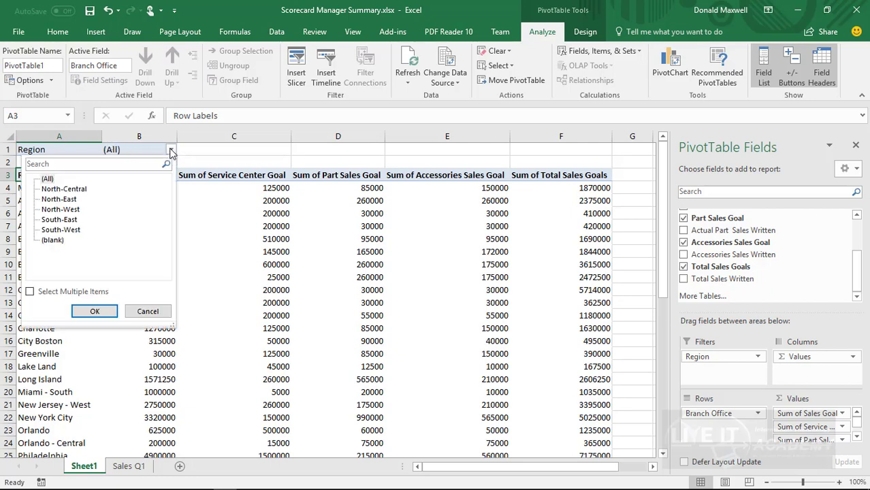
pyautogui.click(86, 192)
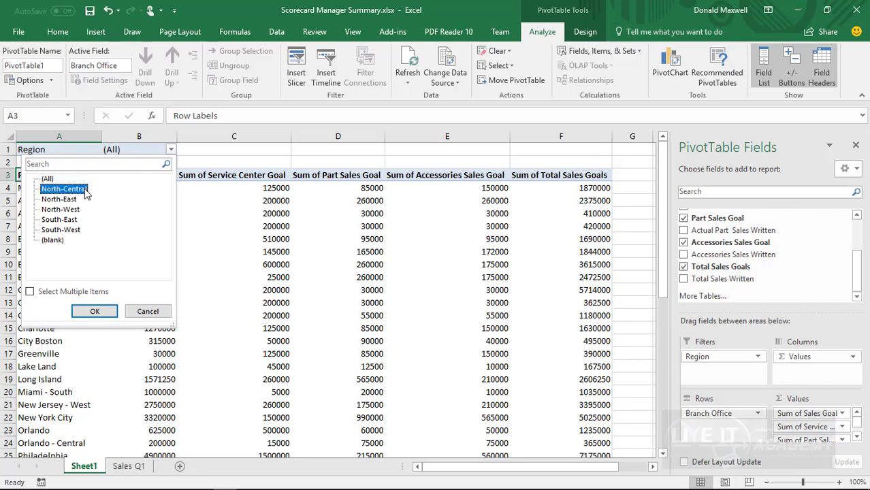
pyautogui.click(95, 312)
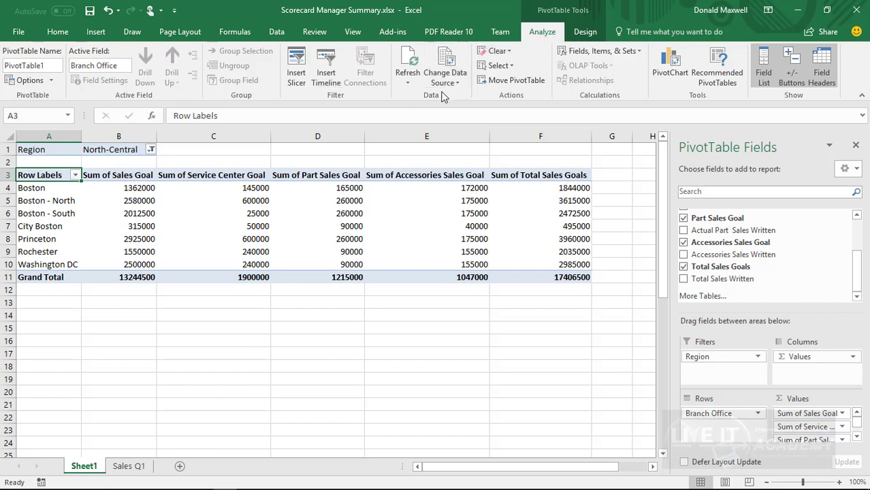
# Refresh all data connections in the workbook, and refresh the PivotTable on its own
pyautogui.click(405, 83)
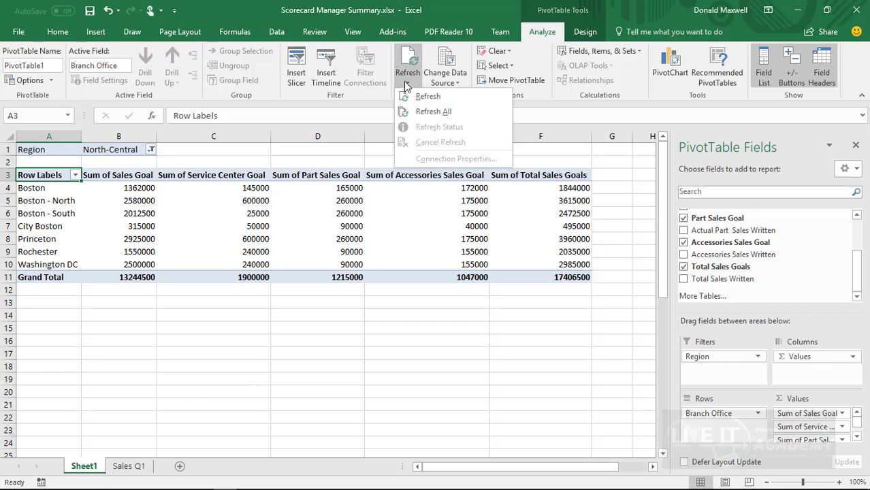
pyautogui.click(425, 112)
pyautogui.click(410, 87)
pyautogui.click(422, 98)
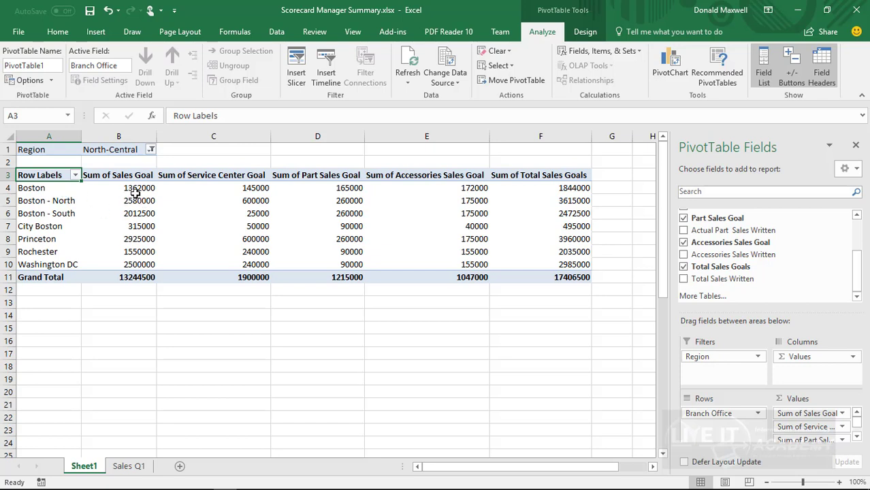
# Review the value field settings of Sum of Sales Goal, keeping Sum as the calculation
pyautogui.moveTo(135, 194)
pyautogui.click(843, 414)
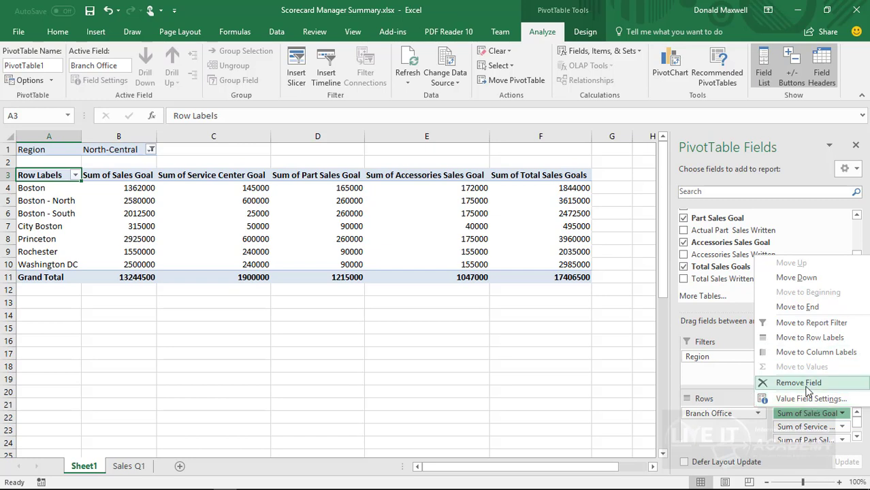
pyautogui.click(800, 400)
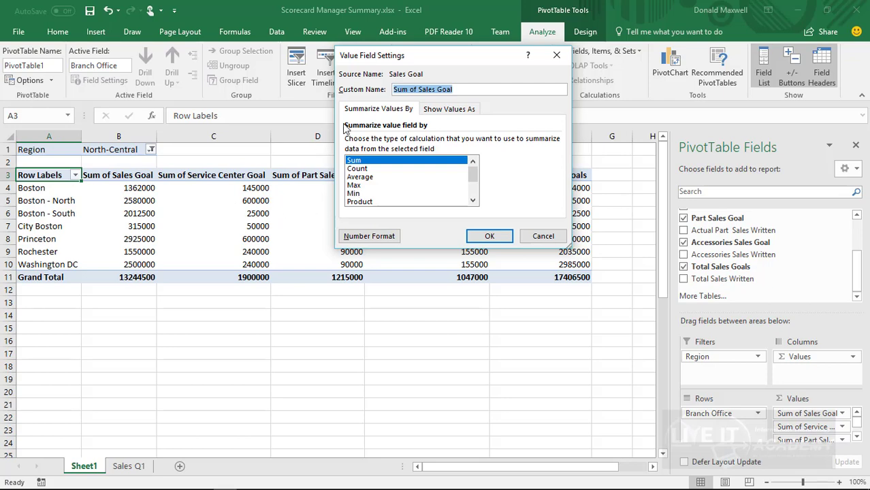
pyautogui.click(489, 236)
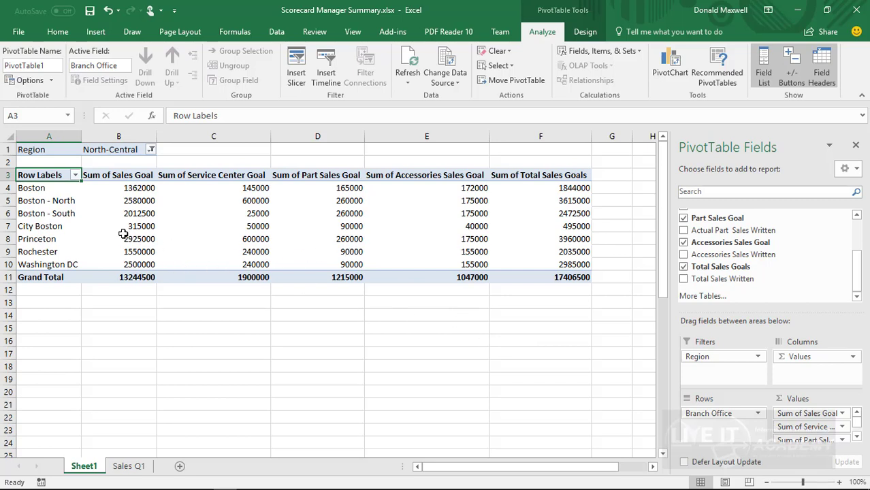
# Check the source column heading on the Sales Q1 sheet, and rename the PivotTable's Row Labels header as Branch Office
pyautogui.doubleClick(49, 175)
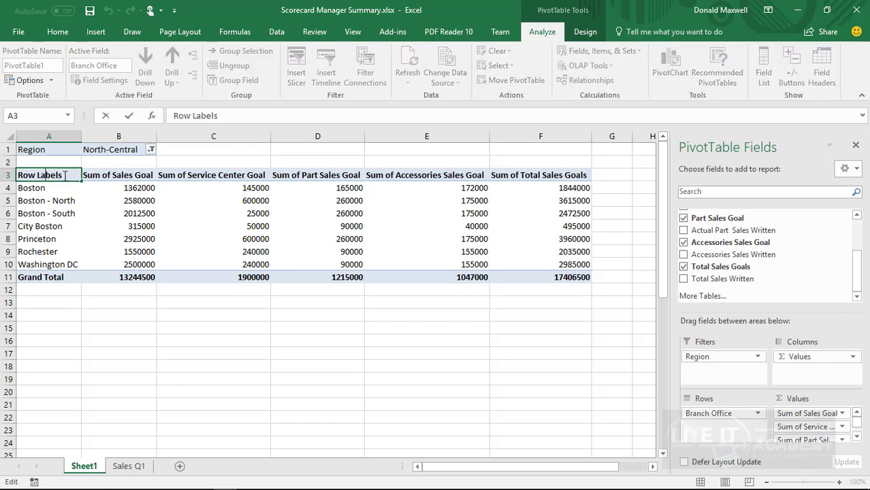
pyautogui.moveTo(64, 175); pyautogui.dragTo(15, 175)
pyautogui.click(62, 176)
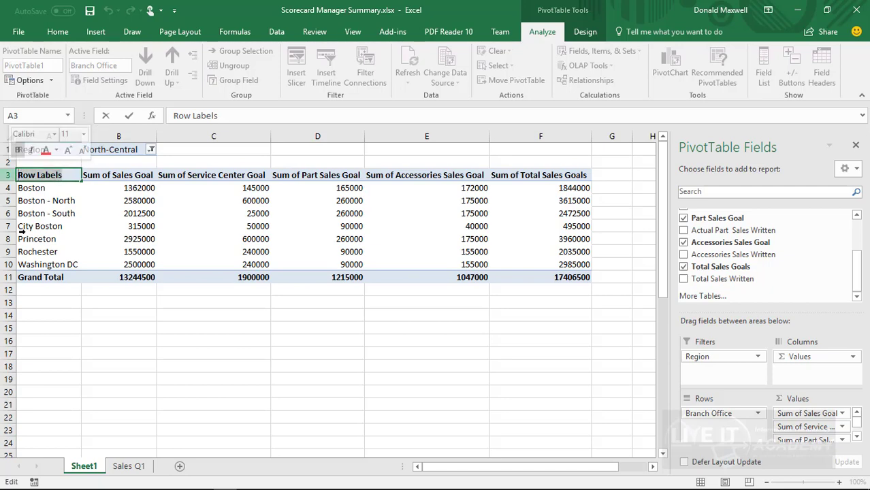
pyautogui.click(128, 465)
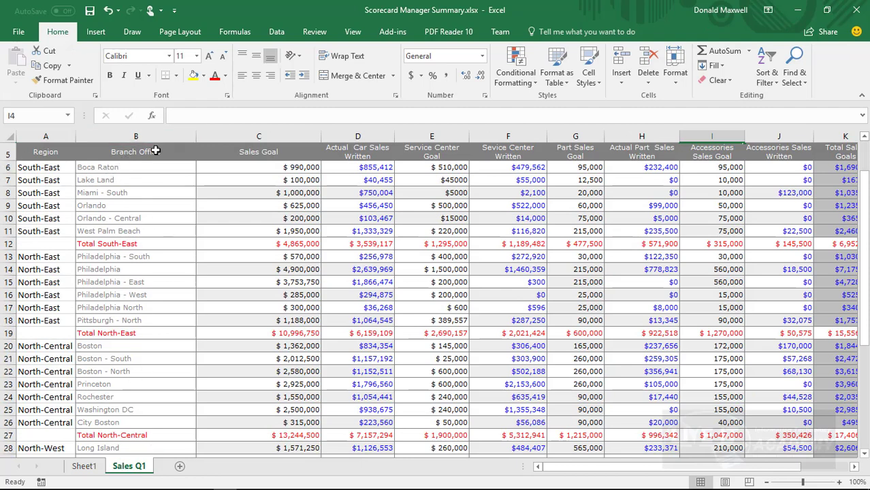
pyautogui.click(94, 463)
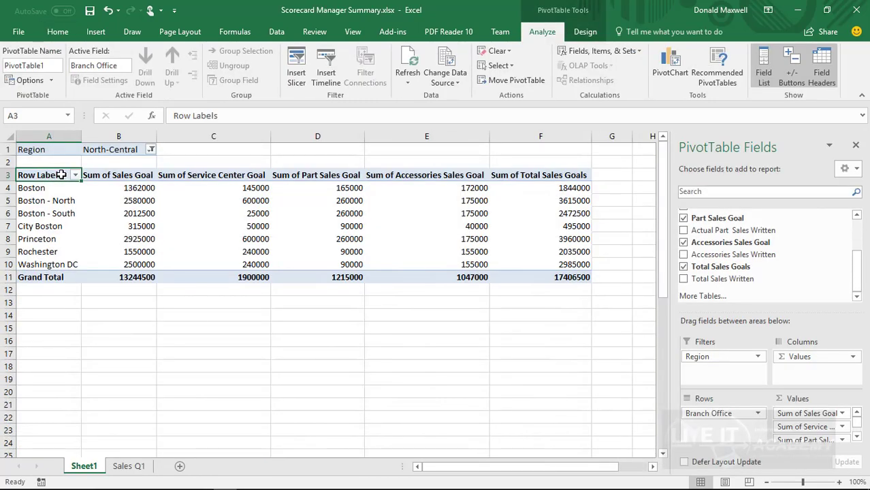
pyautogui.doubleClick(61, 175)
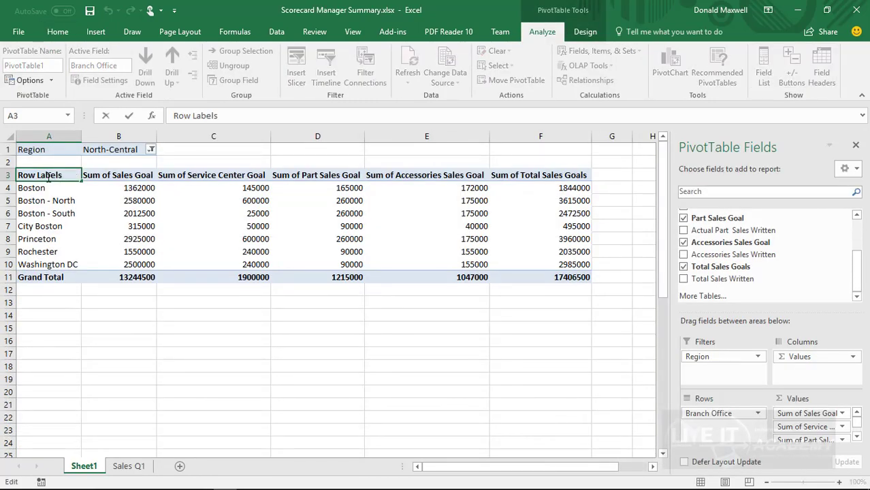
pyautogui.moveTo(61, 177); pyautogui.dragTo(10, 181)
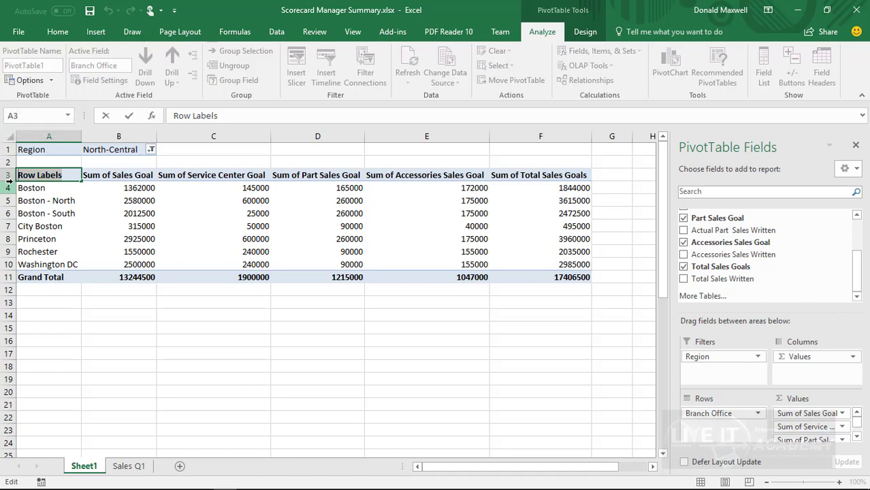
pyautogui.write('Branc')
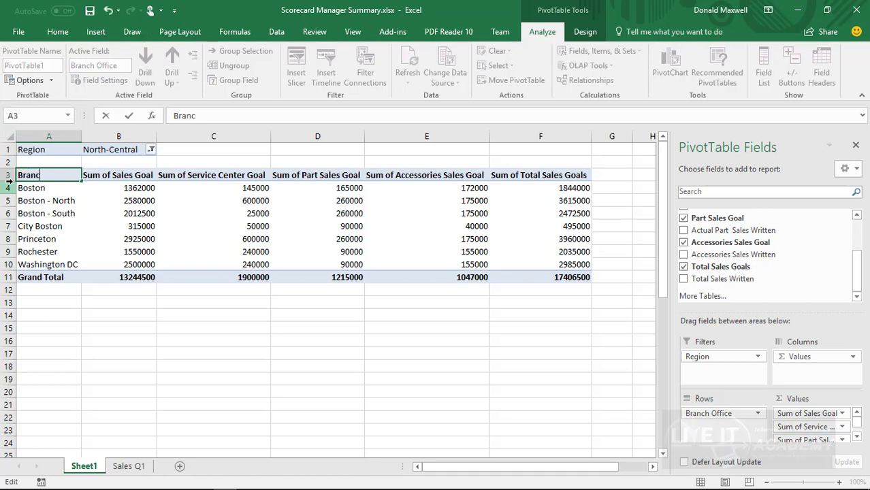
pyautogui.write('h Office')
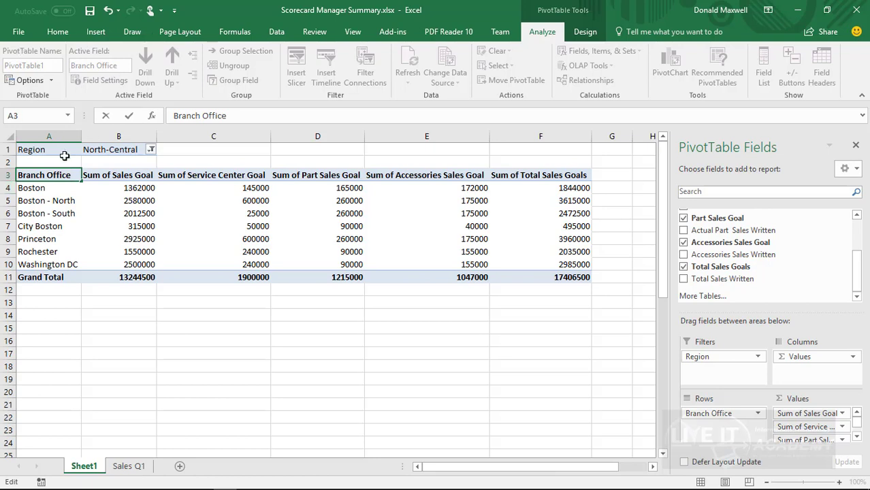
pyautogui.click(115, 177)
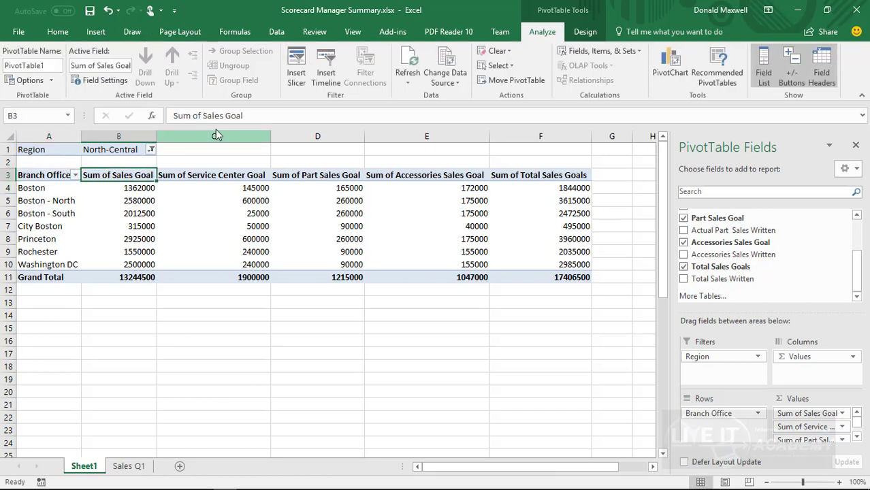
# Examine the headings and grand totals of the PivotTable's summed goal columns, and compare them with the Sales Q1 sheet
pyautogui.click(218, 179)
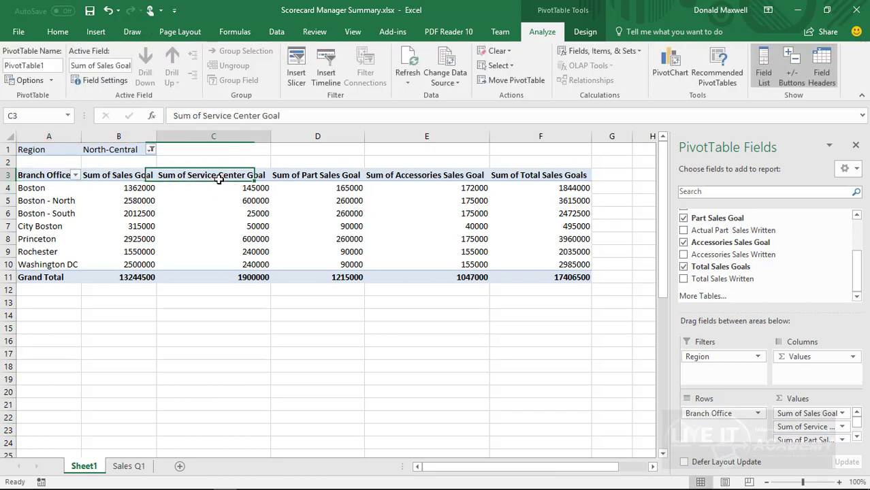
pyautogui.click(132, 178)
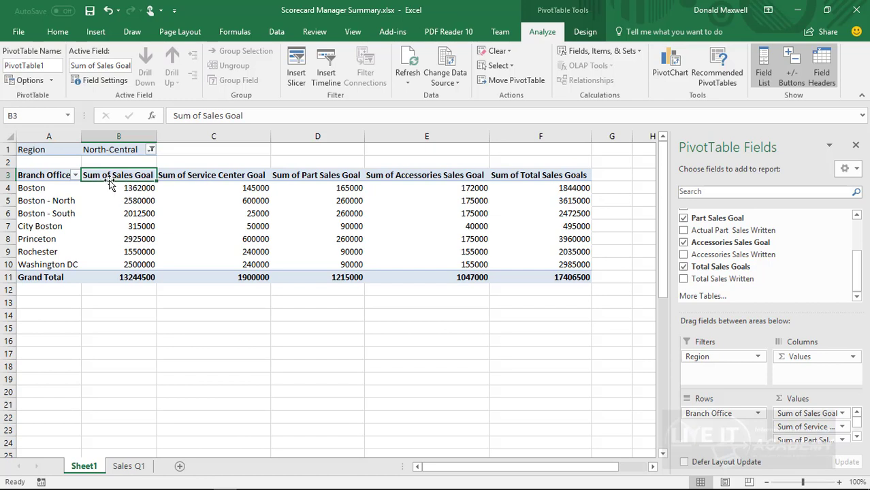
pyautogui.moveTo(127, 214)
pyautogui.click(222, 172)
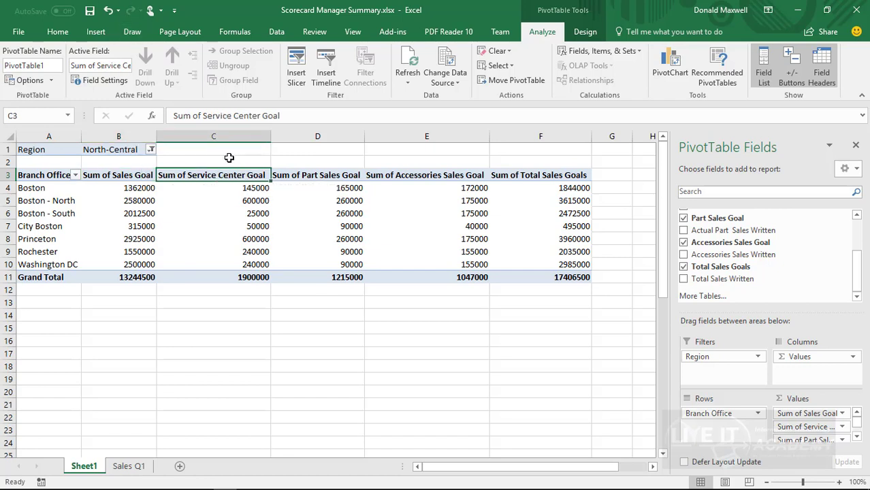
pyautogui.click(289, 175)
pyautogui.click(397, 175)
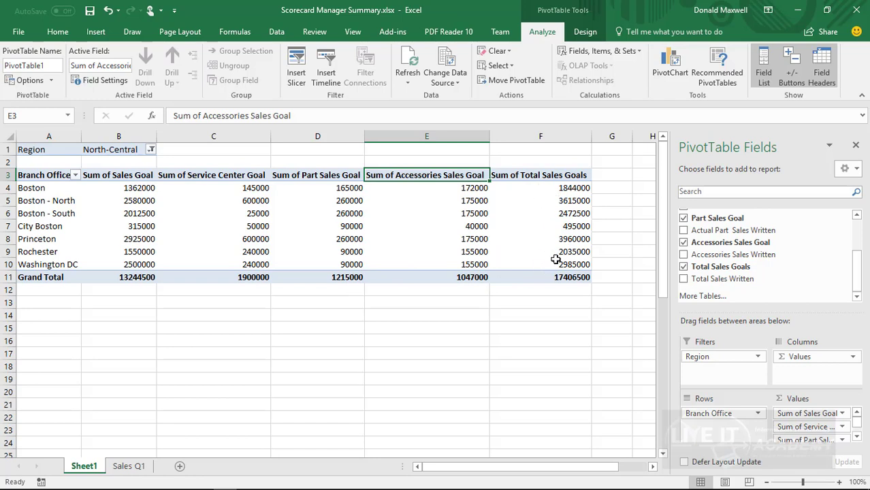
pyautogui.moveTo(520, 276)
pyautogui.click(129, 466)
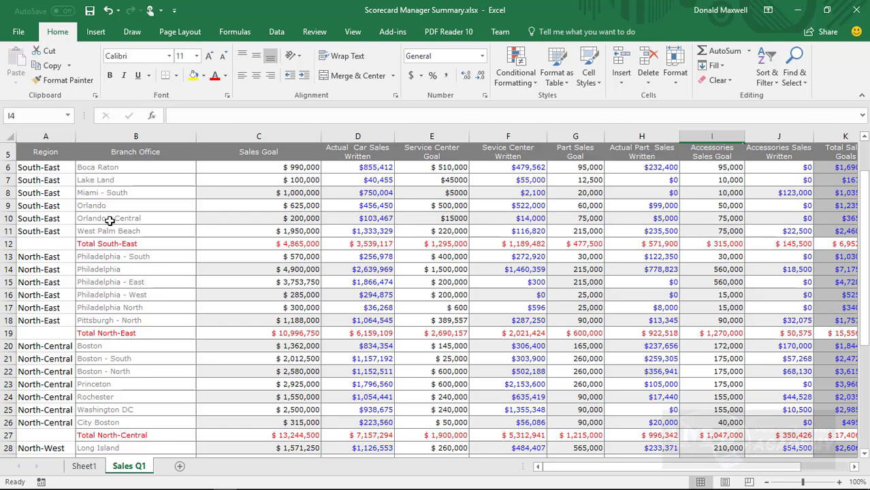
pyautogui.click(84, 466)
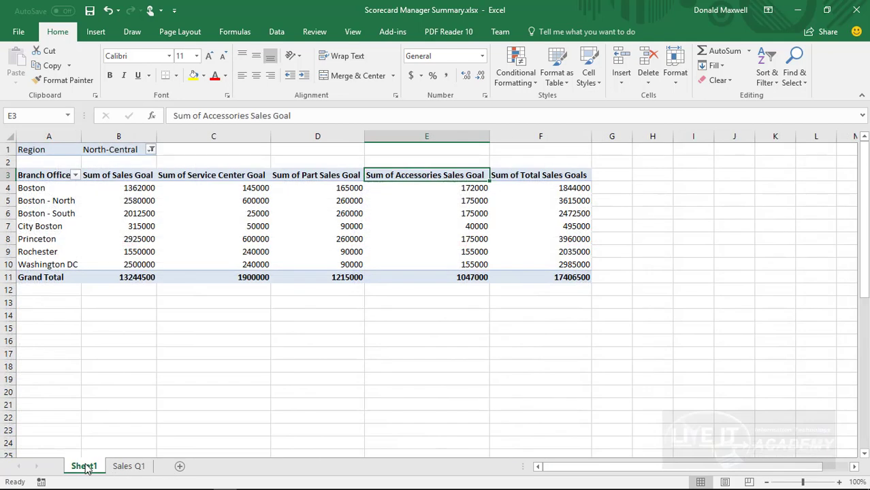
# Filter the PivotTable's Region to North-East, and compare the listed branch offices with the Sales Q1 sheet
pyautogui.click(151, 149)
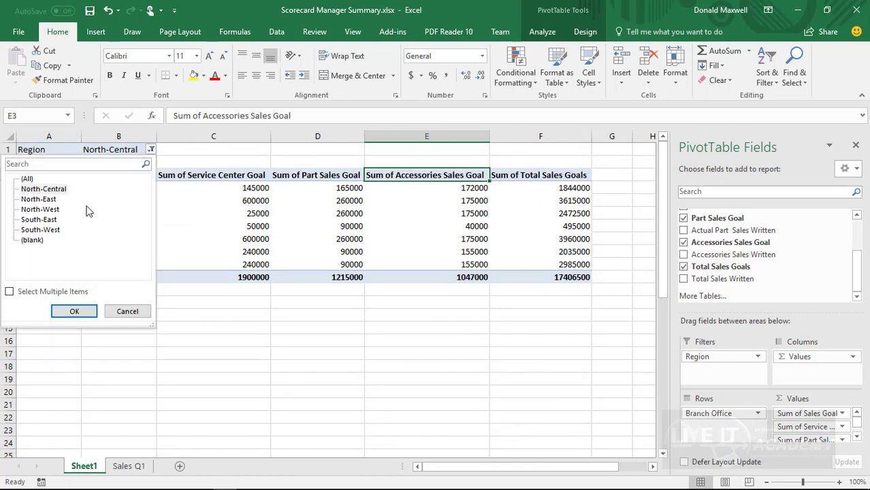
pyautogui.click(37, 200)
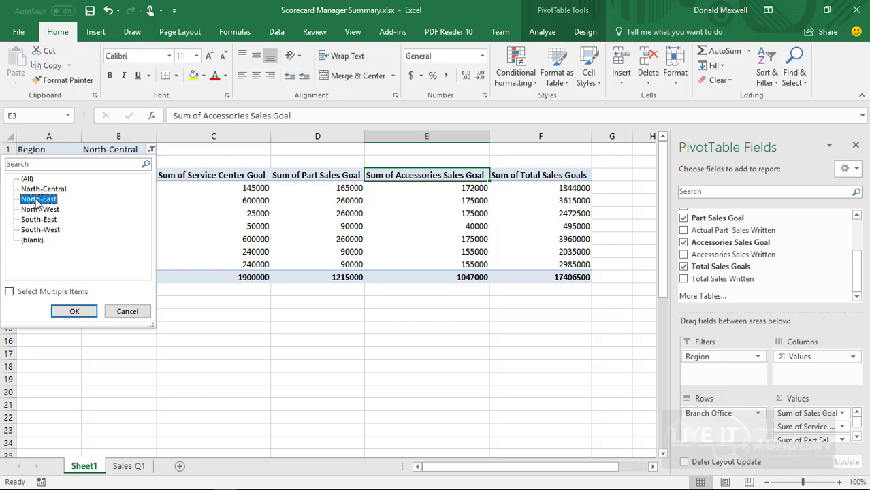
pyautogui.click(70, 309)
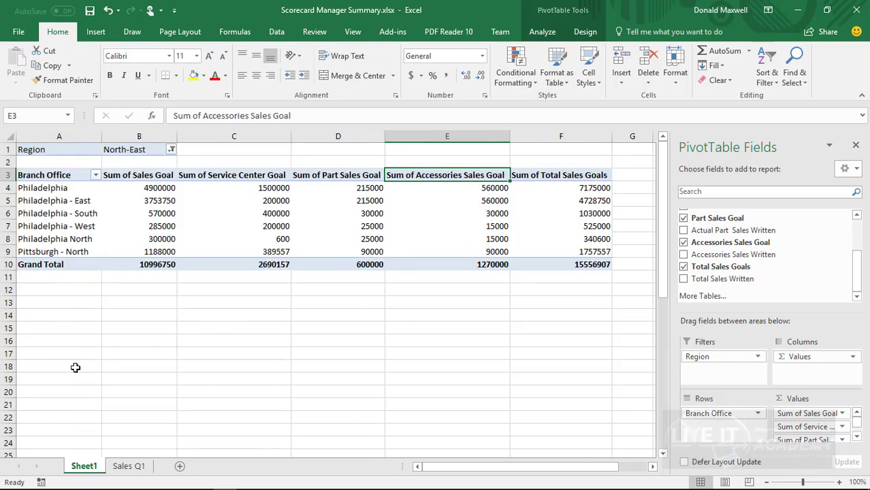
pyautogui.click(130, 468)
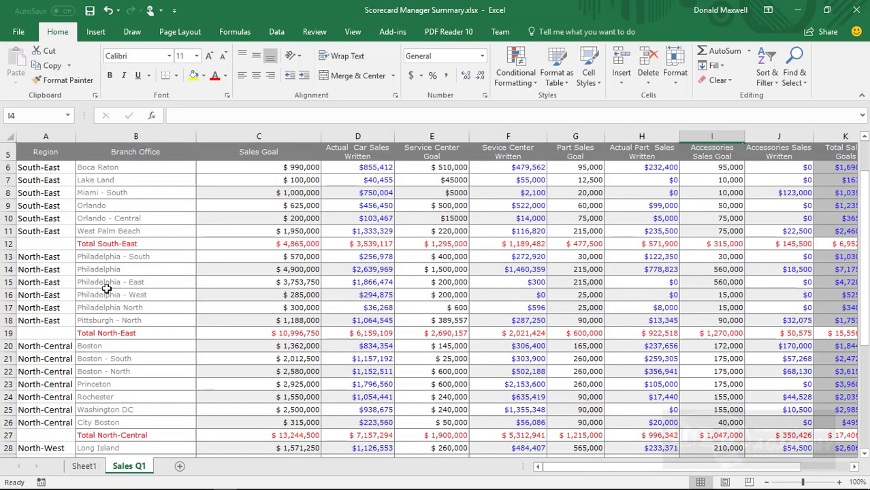
pyautogui.click(83, 468)
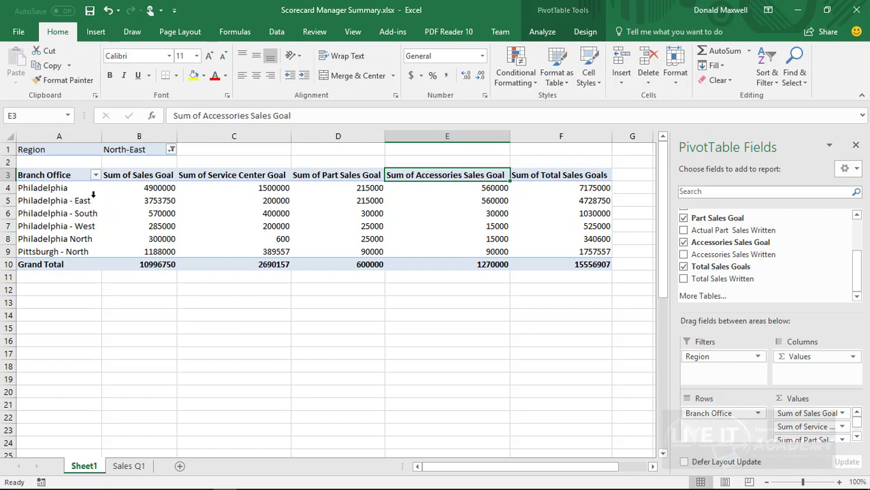
# Filter the Branch Office rows to show only Philadelphia
pyautogui.click(96, 175)
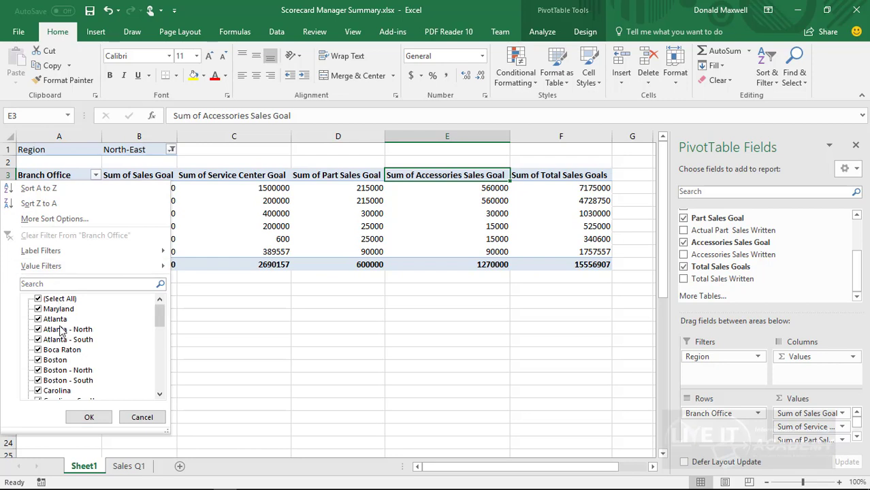
pyautogui.click(38, 300)
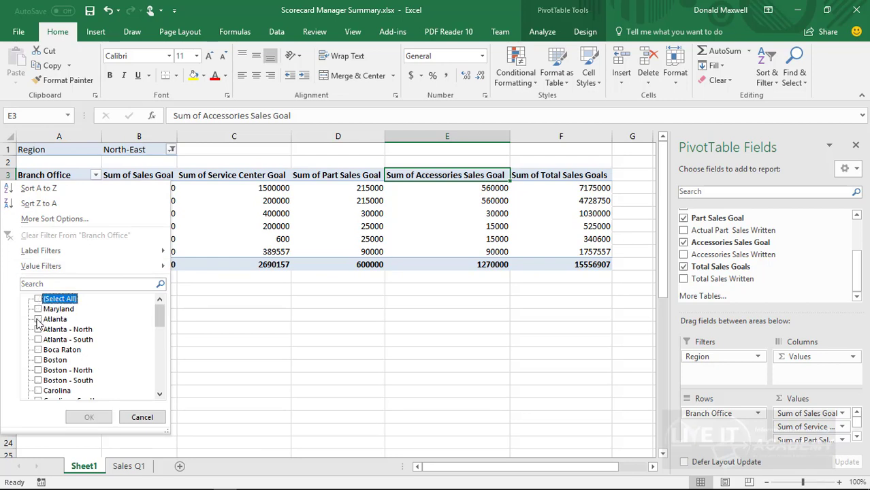
pyautogui.scroll(-8, 38, 328)
pyautogui.click(38, 370)
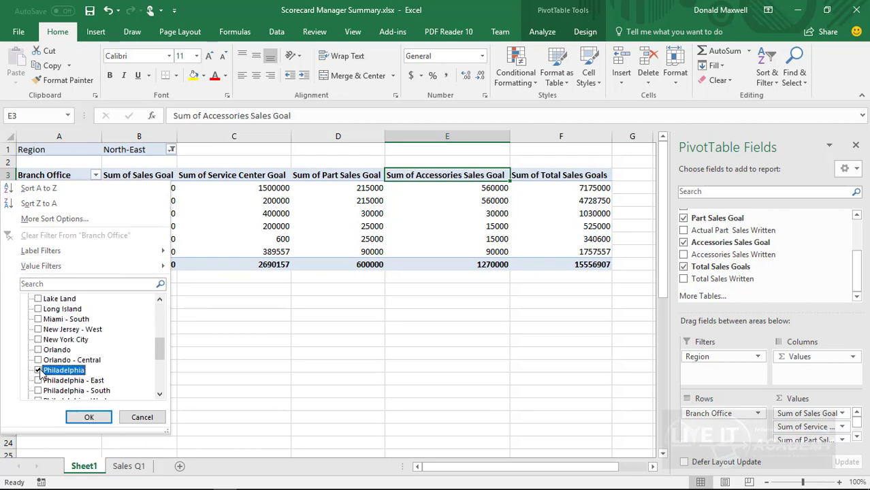
pyautogui.click(88, 417)
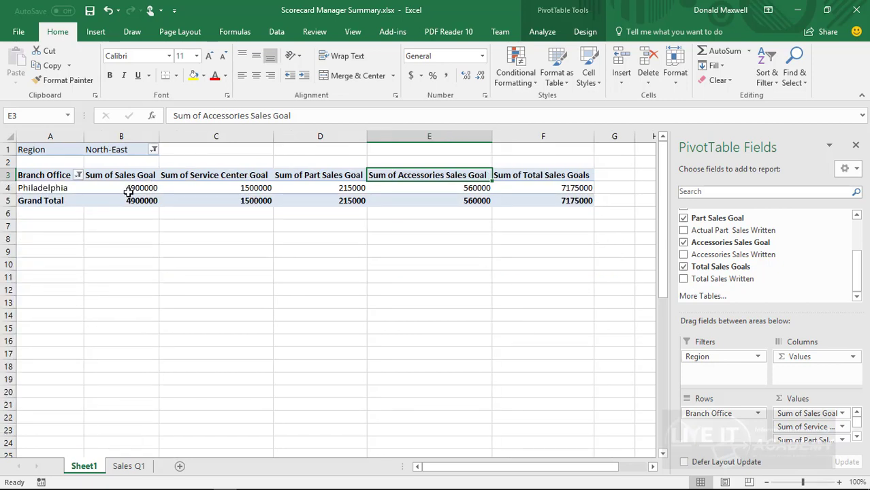
pyautogui.moveTo(128, 192)
# Filter the PivotTable's Region to North-Central, and check that region's branch offices on the Sales Q1 sheet
pyautogui.click(154, 150)
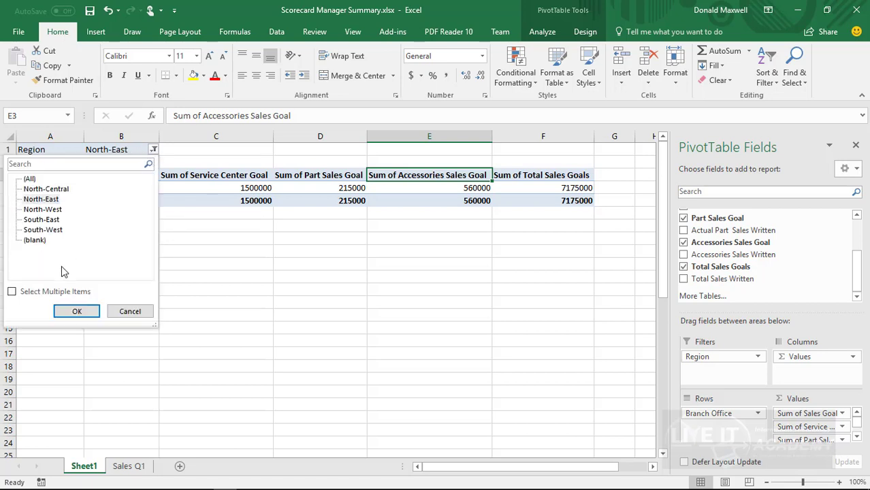
pyautogui.click(68, 189)
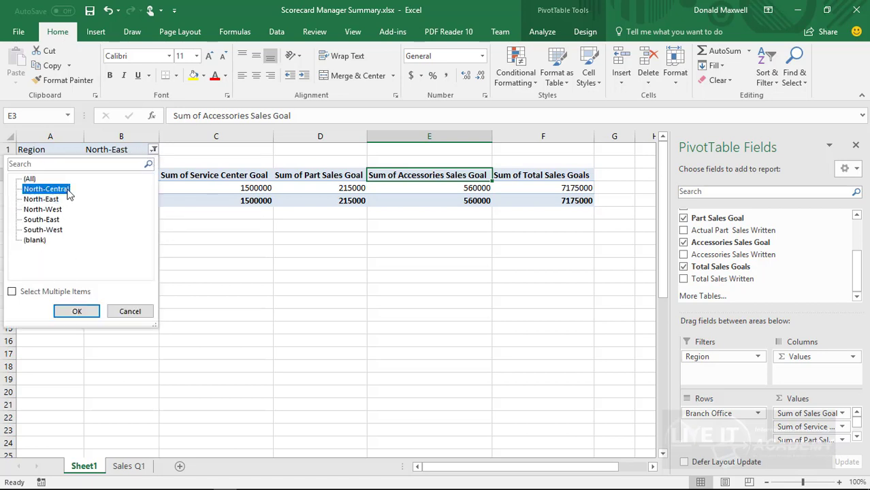
pyautogui.click(76, 311)
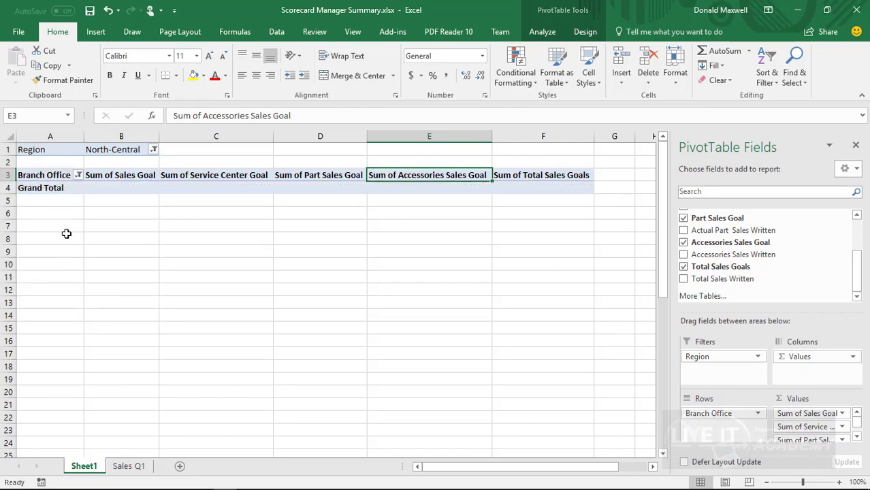
pyautogui.click(130, 467)
pyautogui.scroll(-3, 61, 303)
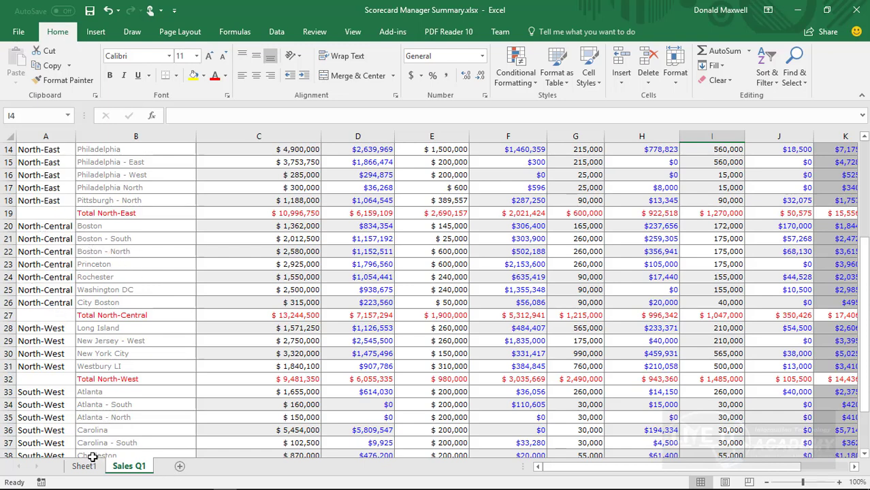
pyautogui.click(85, 465)
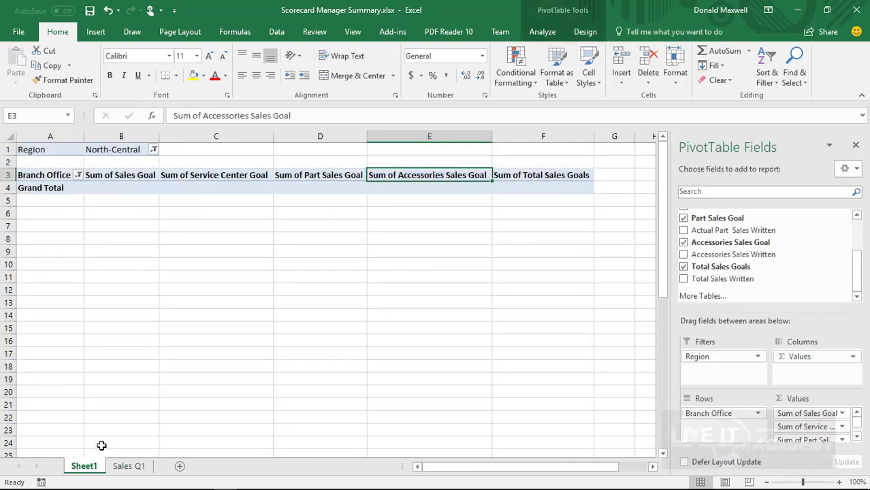
# Add Boston, Boston - North and Boston - South to the Branch Office filter, and examine their summed goals
pyautogui.click(79, 176)
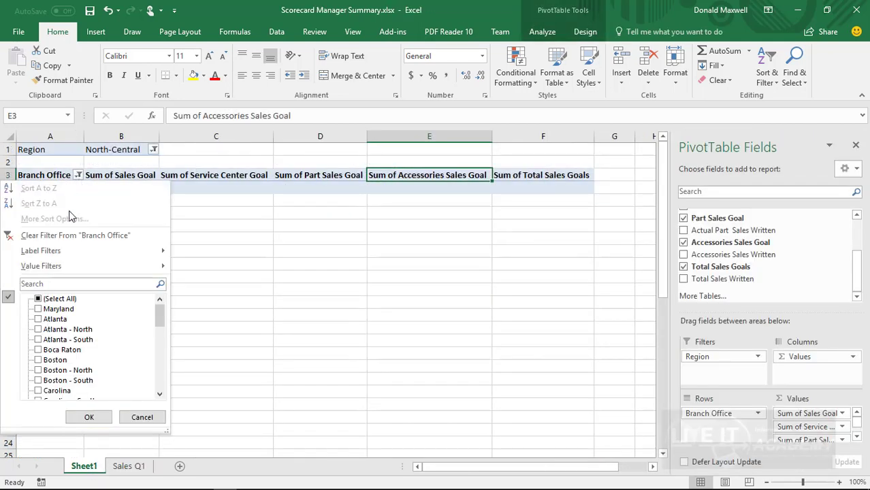
pyautogui.click(42, 362)
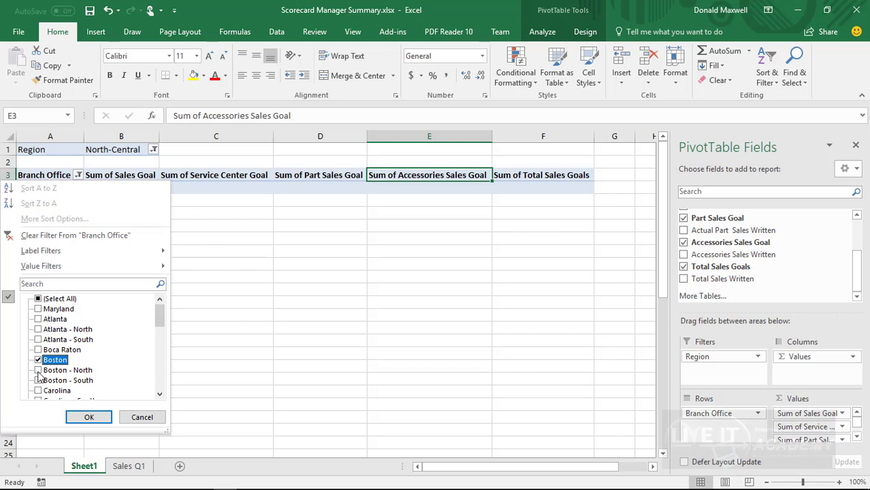
pyautogui.click(41, 371)
pyautogui.click(41, 381)
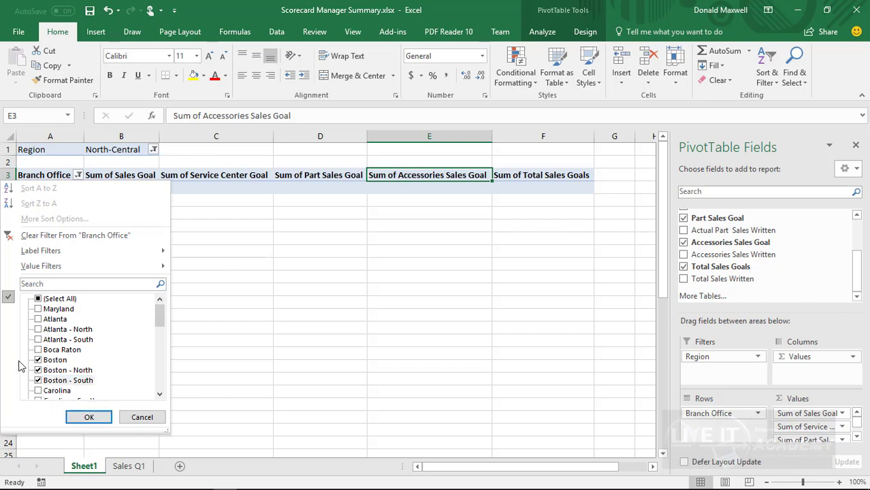
pyautogui.click(85, 419)
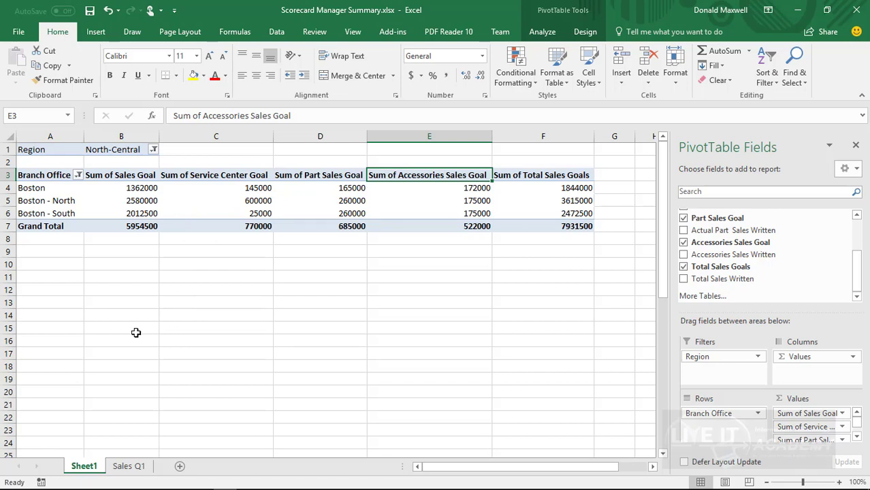
pyautogui.click(252, 177)
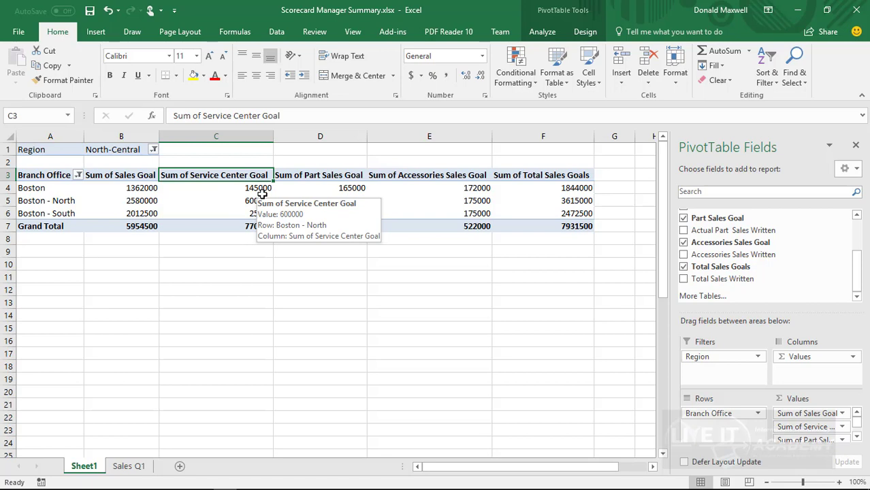
# Check the South-East branch offices on the Sales Q1 sheet, and filter the PivotTable's Region to South-East
pyautogui.click(154, 151)
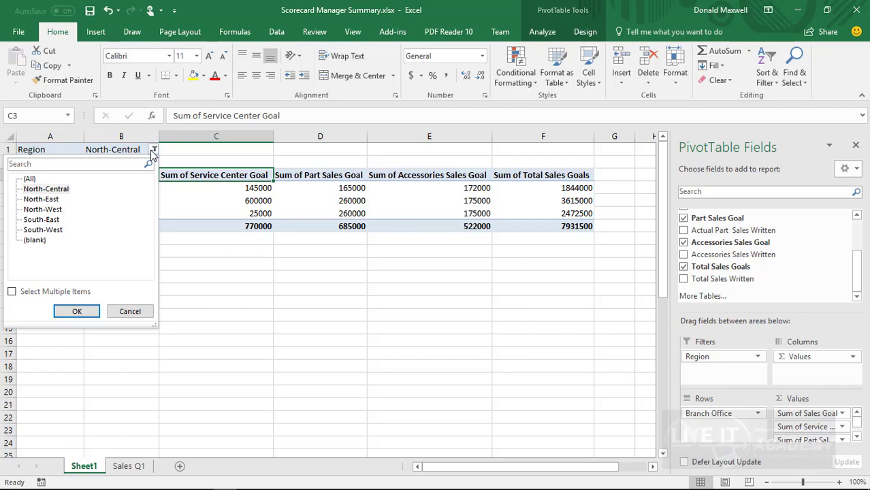
pyautogui.click(77, 312)
pyautogui.click(126, 468)
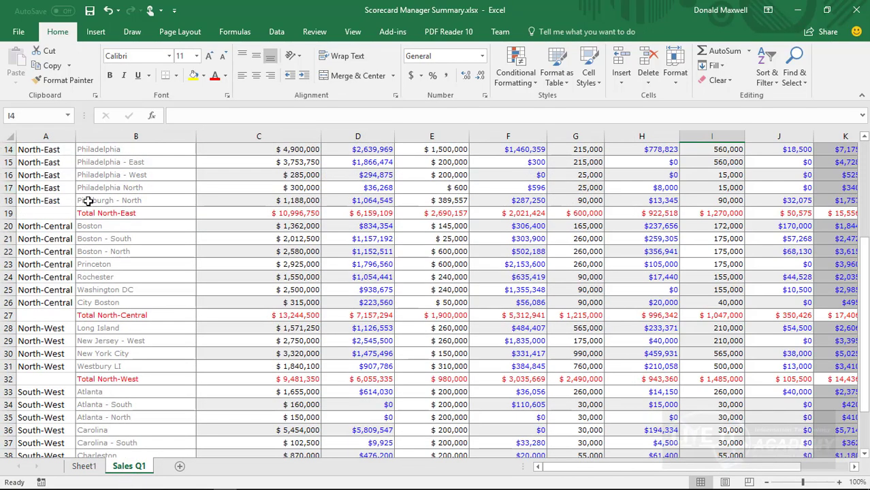
pyautogui.scroll(5, 87, 197)
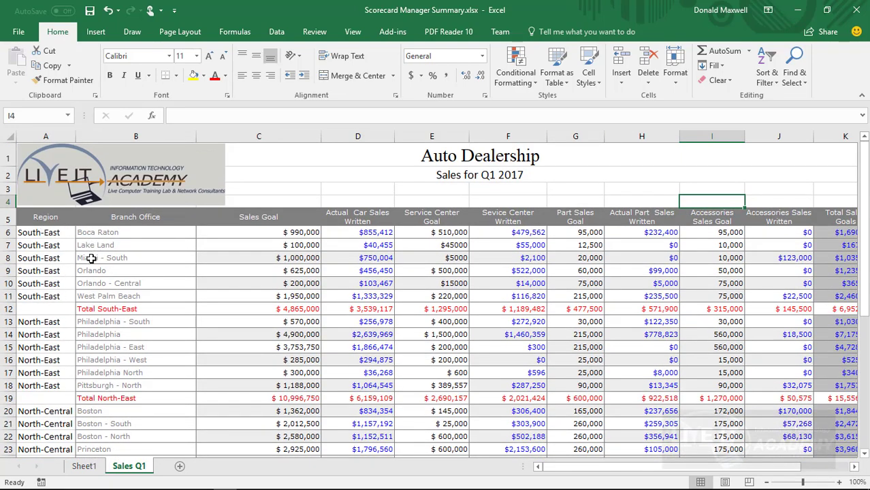
pyautogui.click(95, 469)
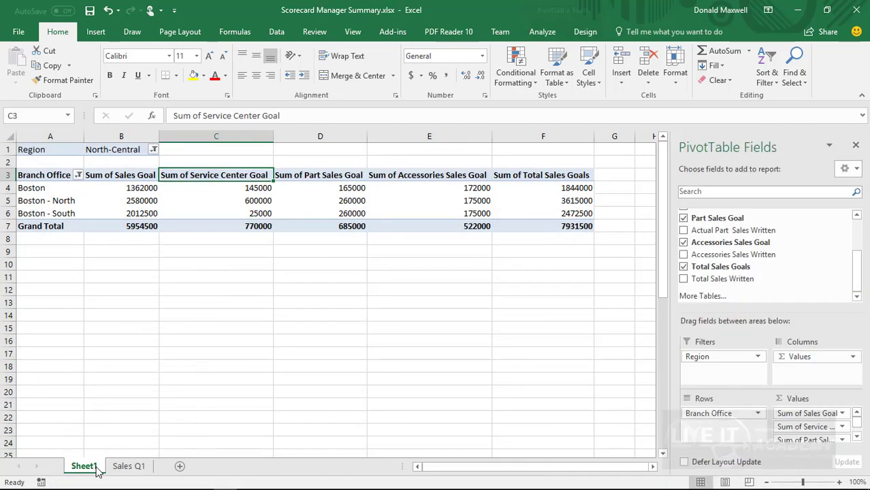
pyautogui.click(153, 150)
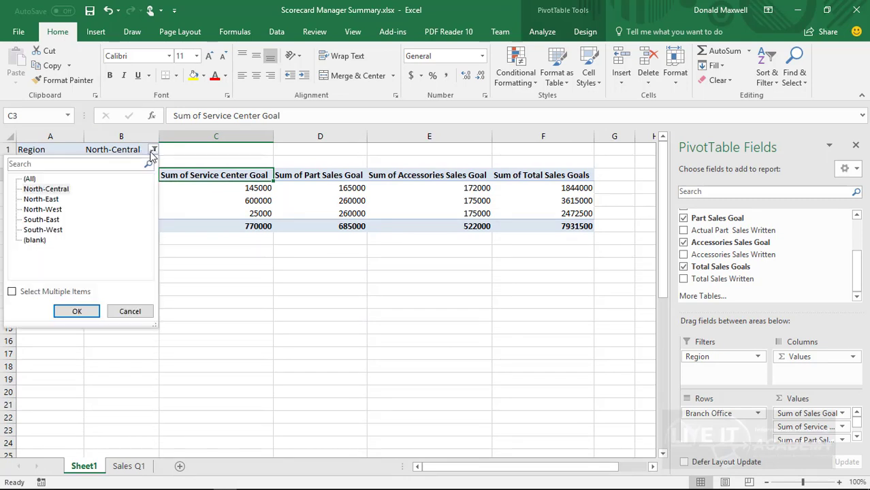
pyautogui.click(46, 221)
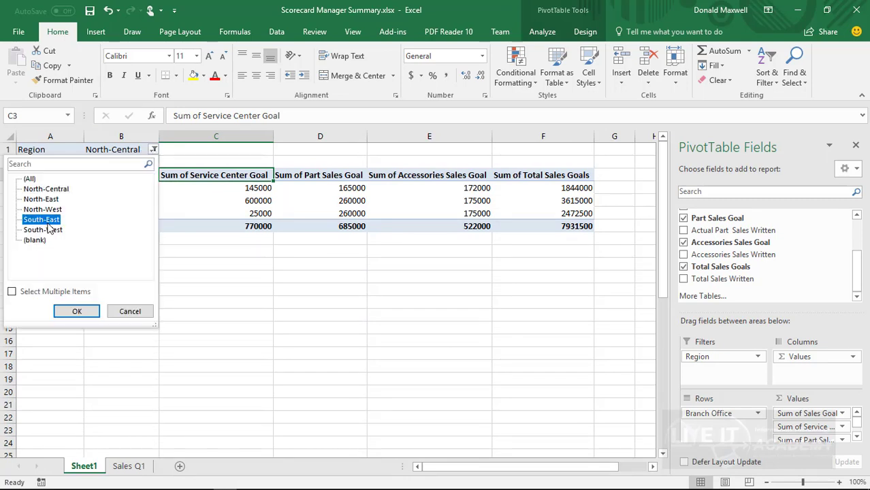
pyautogui.click(68, 311)
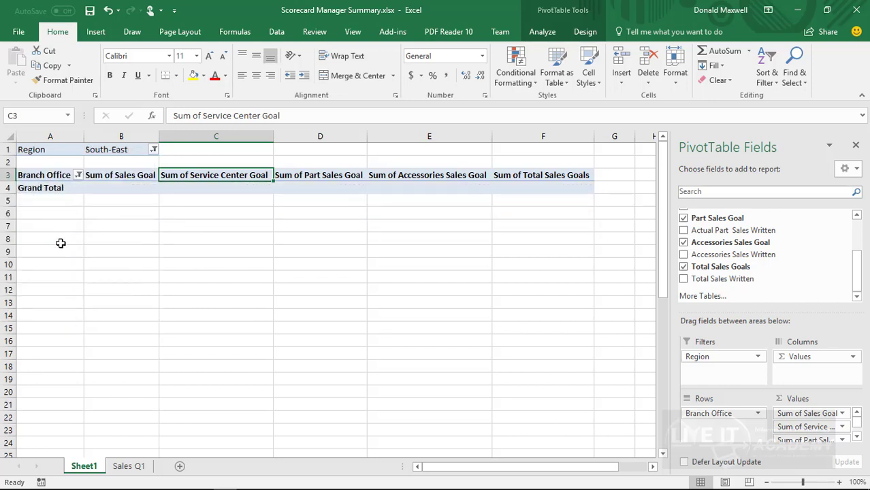
# Filter the Branch Office rows to show only Miami - South, Orlando and Orlando - Central
pyautogui.click(78, 176)
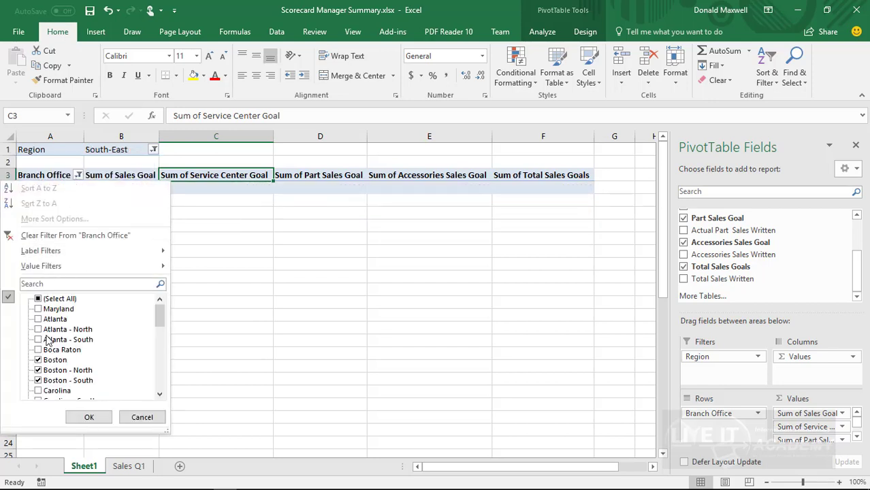
pyautogui.click(40, 360)
pyautogui.click(40, 371)
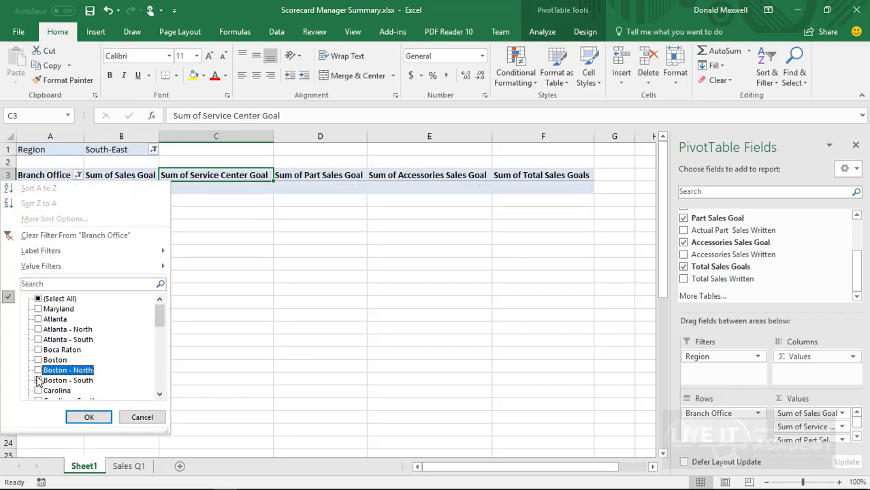
pyautogui.click(42, 380)
pyautogui.moveTo(161, 314); pyautogui.dragTo(158, 346)
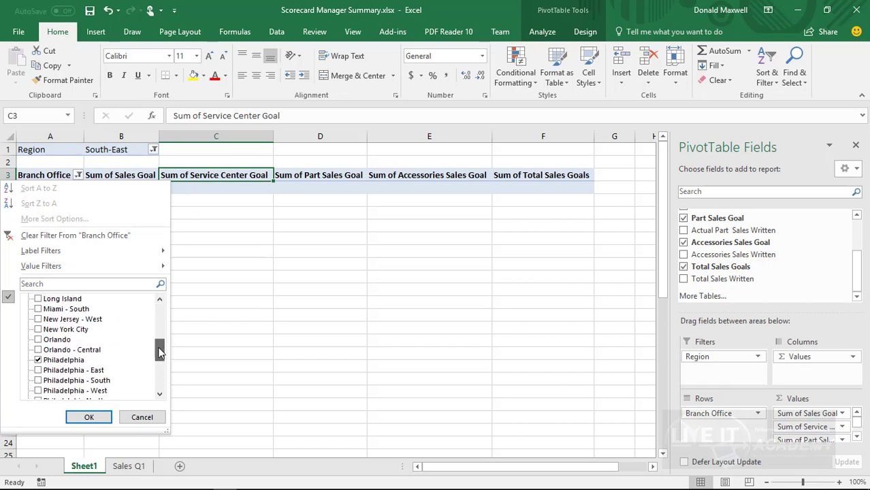
pyautogui.click(38, 360)
pyautogui.click(39, 350)
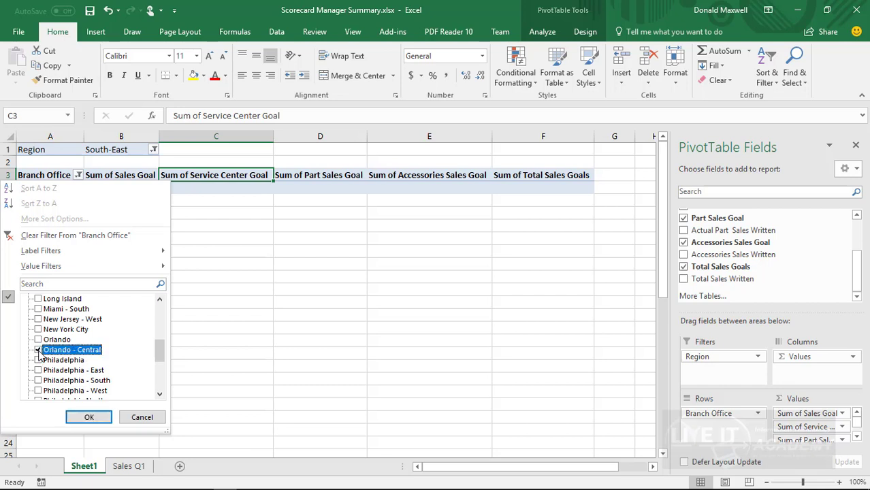
pyautogui.click(39, 340)
pyautogui.moveTo(161, 348); pyautogui.dragTo(160, 342)
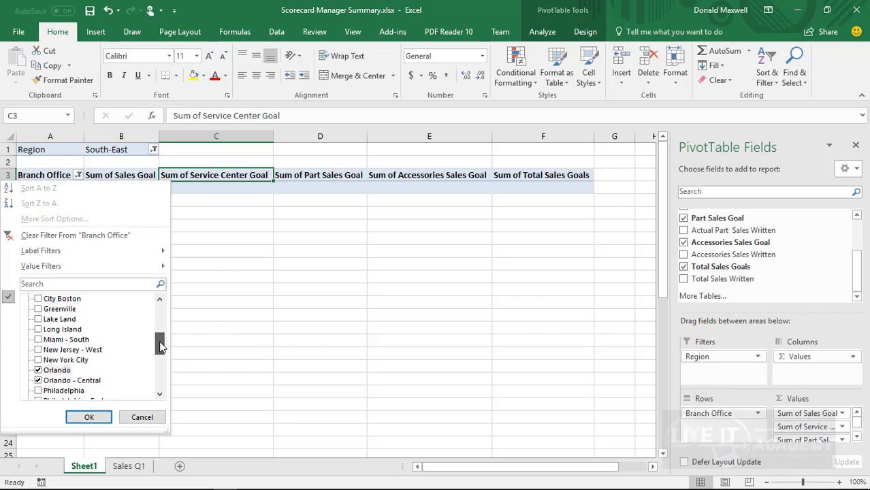
pyautogui.click(38, 340)
pyautogui.click(87, 415)
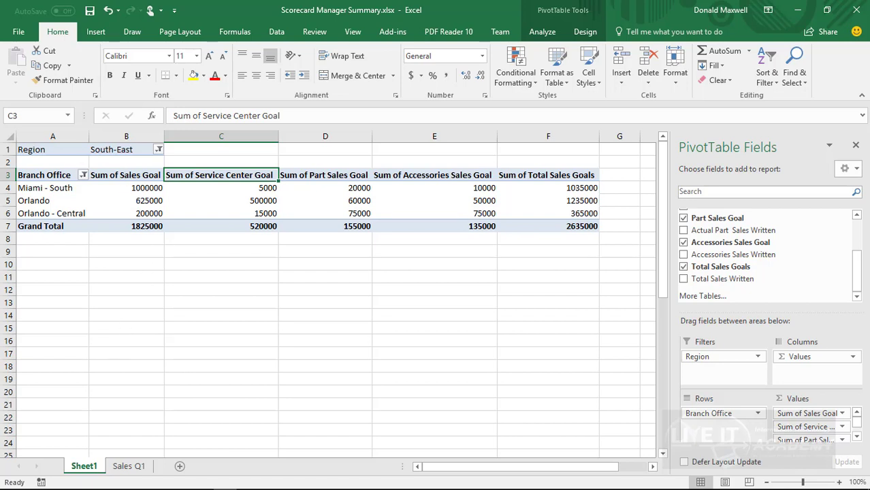
# Insert a 3-D Clustered Column PivotChart from the filtered PivotTable, and place it just below the table
pyautogui.click(336, 178)
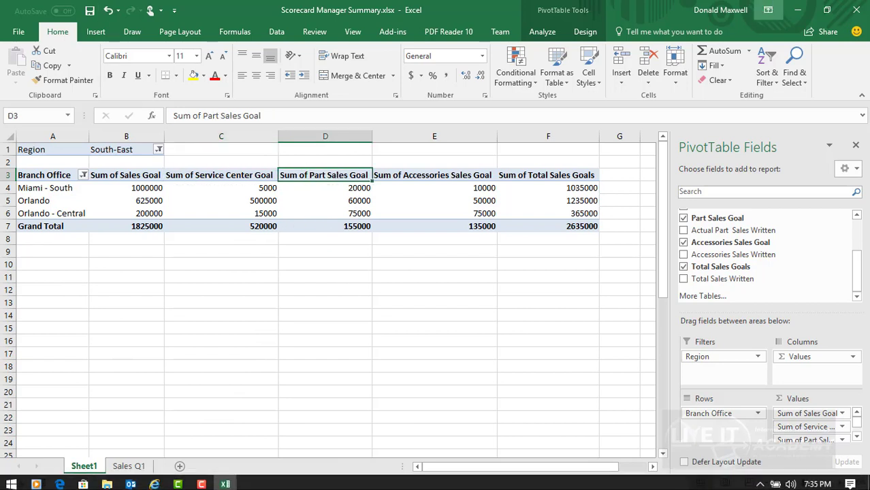
pyautogui.click(543, 34)
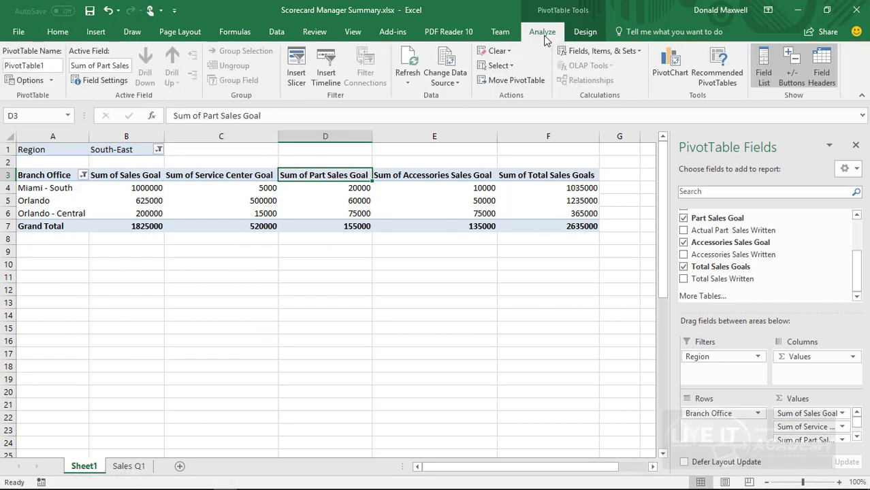
pyautogui.click(671, 72)
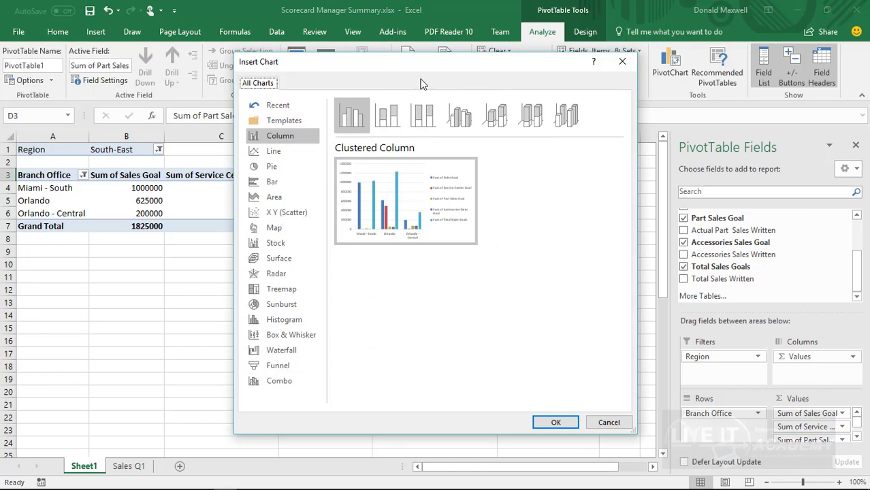
pyautogui.moveTo(424, 69); pyautogui.dragTo(413, 152)
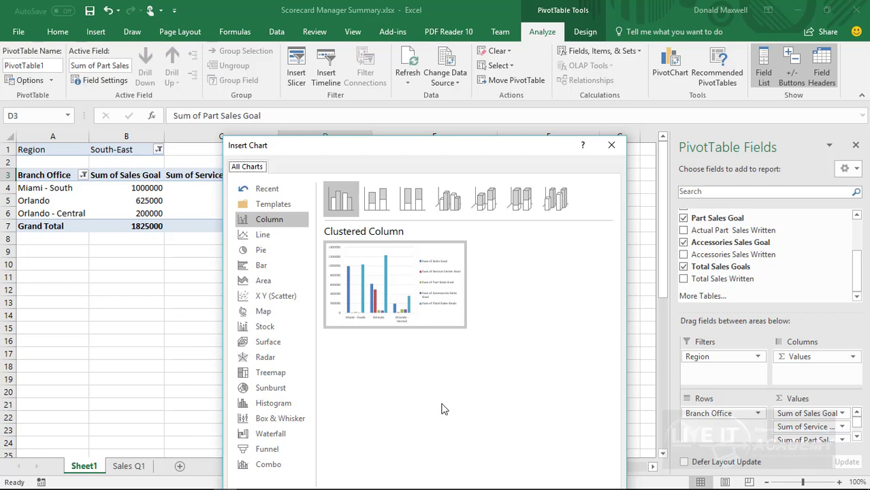
pyautogui.click(458, 214)
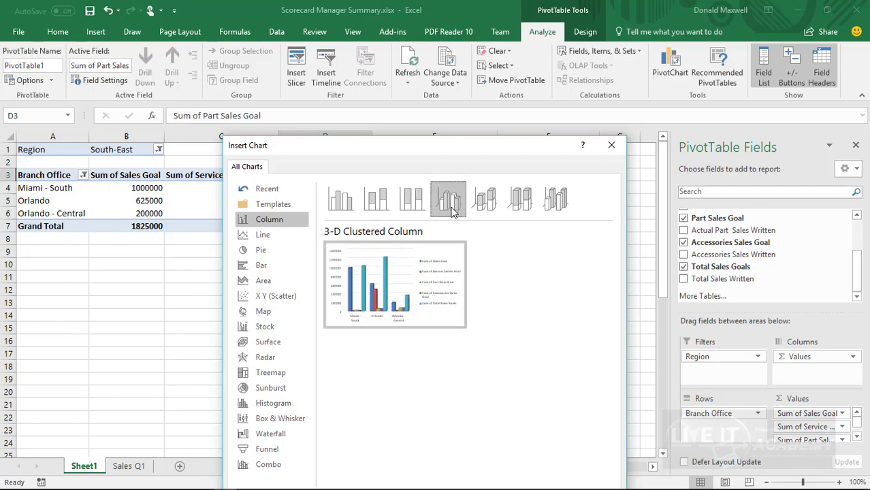
pyautogui.moveTo(387, 307)
pyautogui.moveTo(460, 155); pyautogui.dragTo(450, 39)
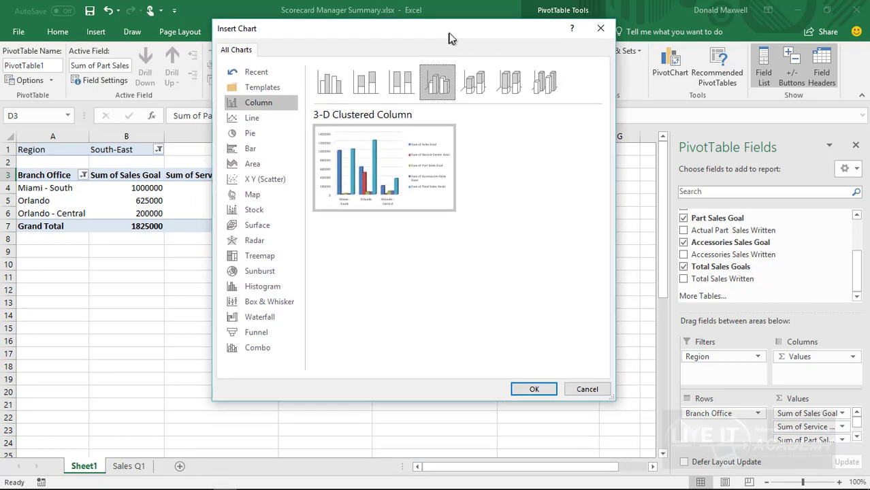
pyautogui.click(535, 390)
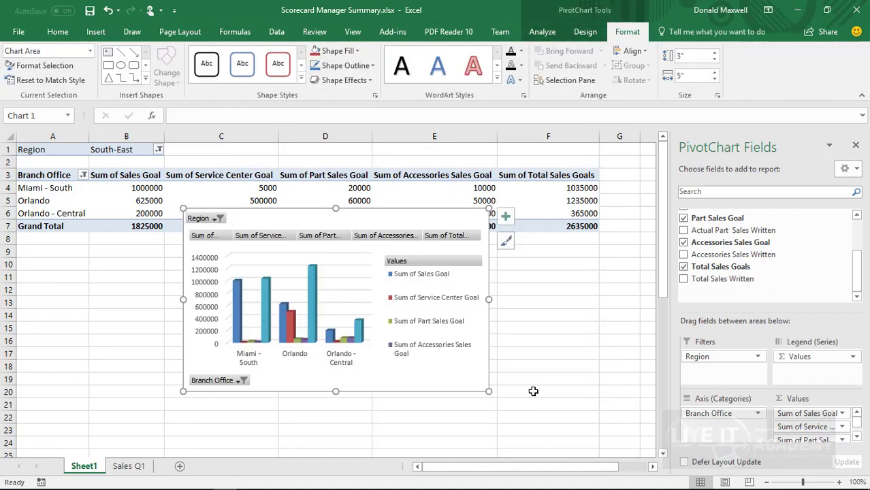
pyautogui.moveTo(318, 219); pyautogui.dragTo(290, 255)
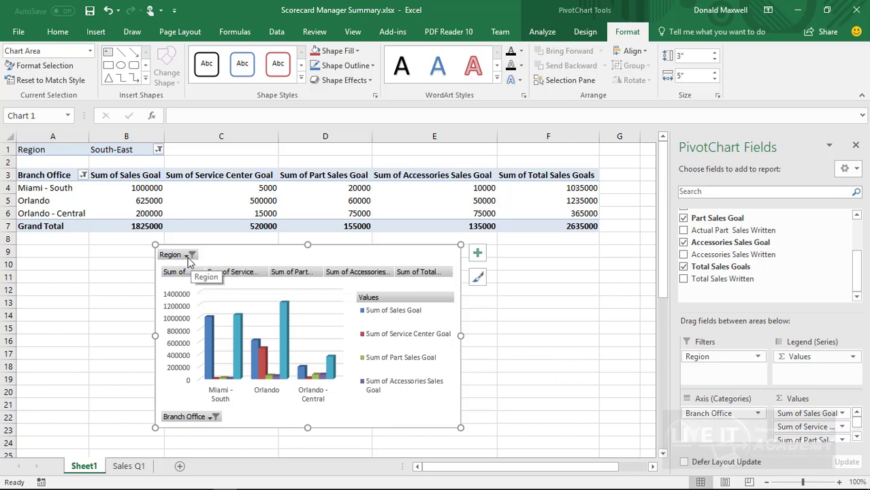
# Examine the region choices in the PivotChart's Region filter, leaving the selection as it is
pyautogui.click(191, 256)
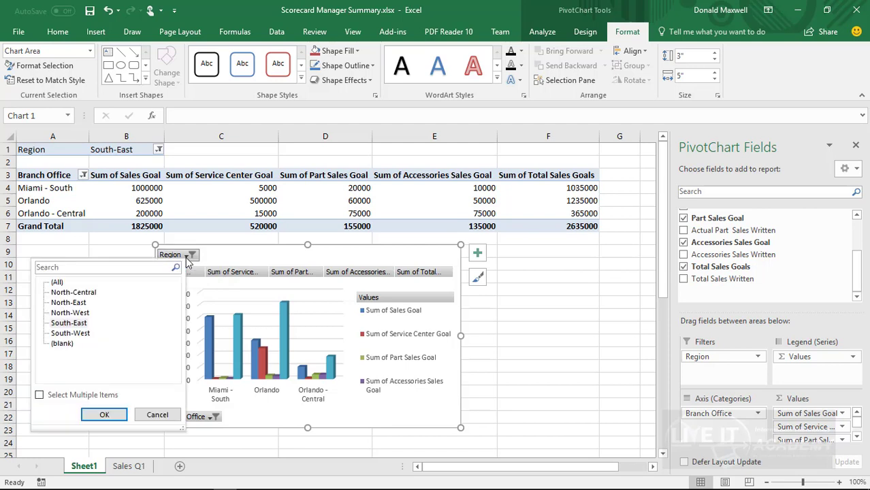
pyautogui.click(189, 256)
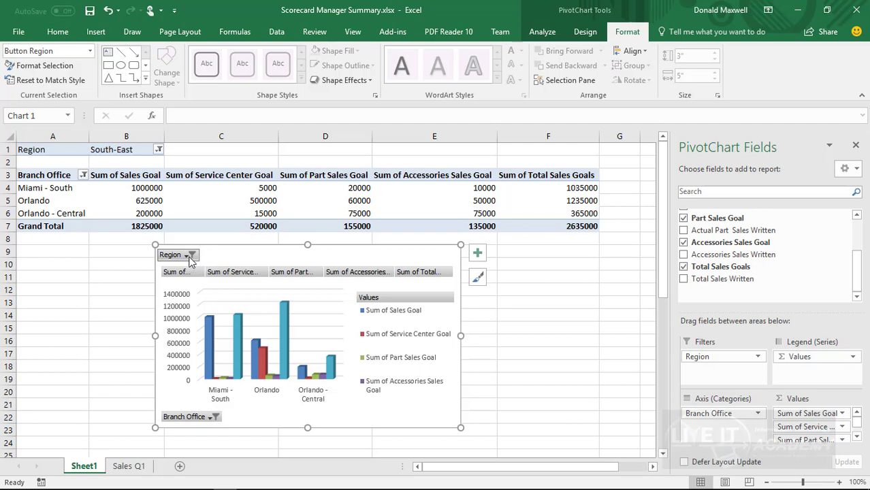
pyautogui.click(190, 256)
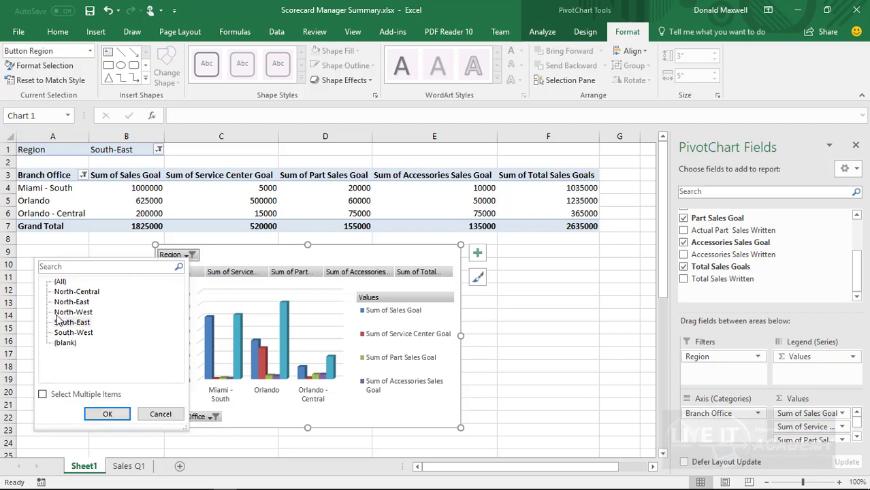
pyautogui.click(194, 257)
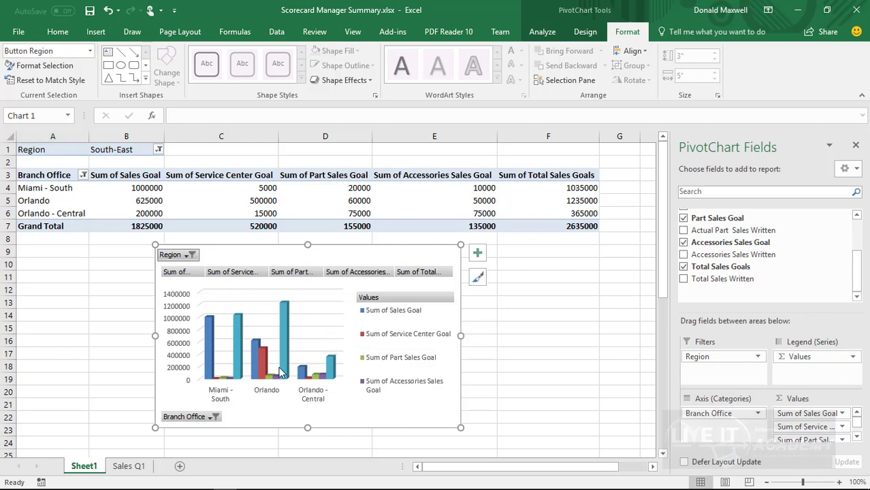
# Add a blank worksheet between Sheet1 and Sales Q1, and return to the PivotChart on Sheet1
pyautogui.scroll(-1, 542, 362)
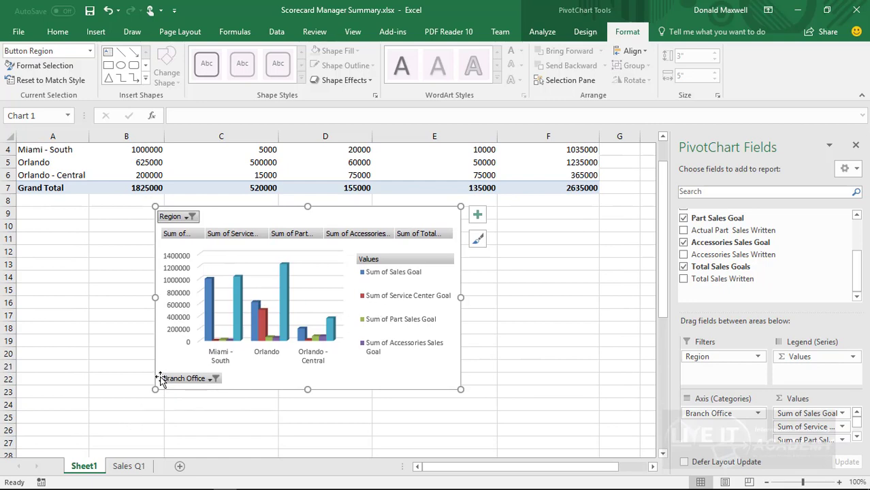
pyautogui.scroll(1, 608, 362)
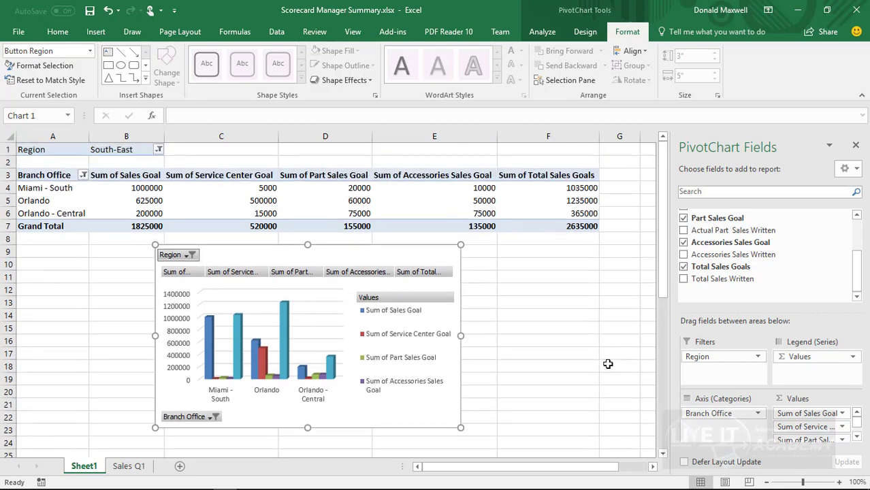
pyautogui.click(245, 251)
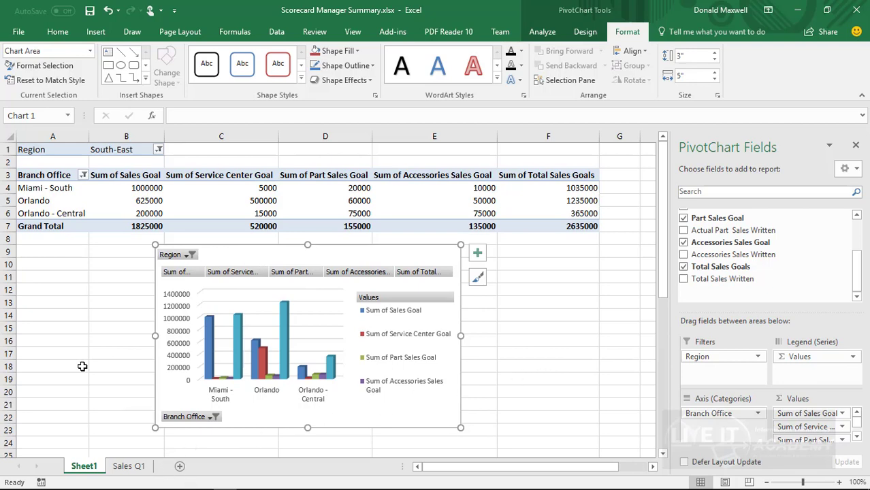
pyautogui.click(180, 467)
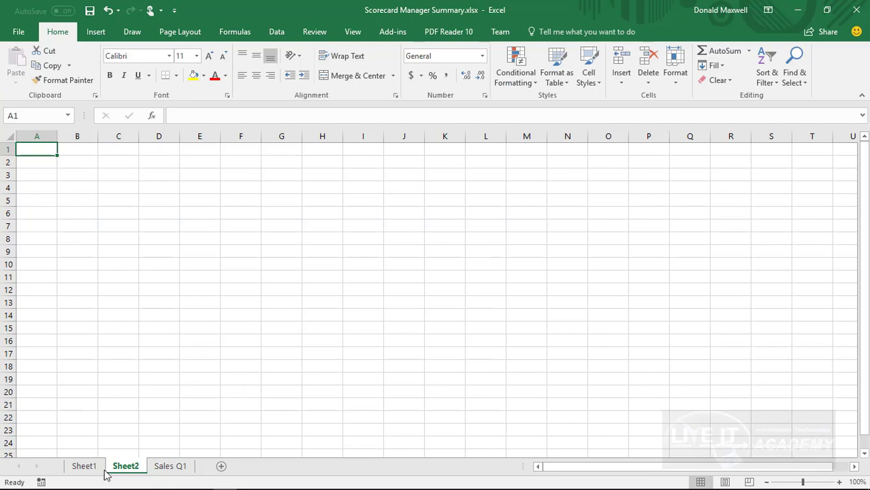
pyautogui.click(83, 467)
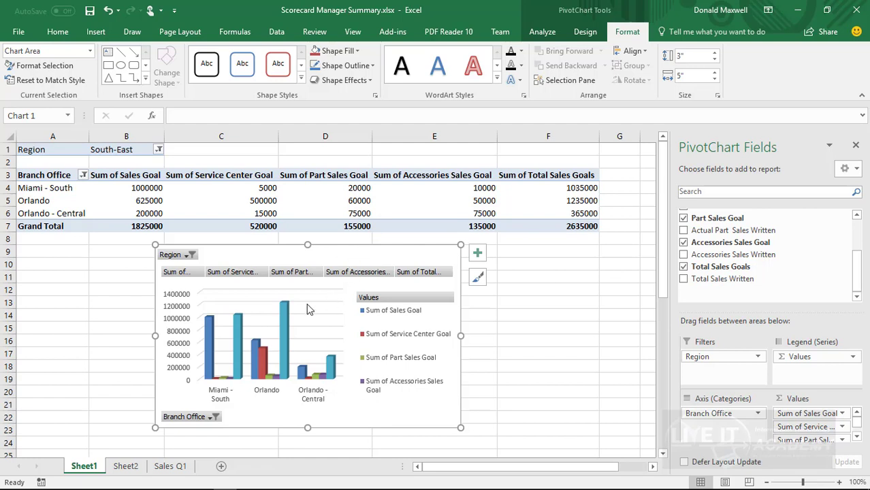
# Move the PivotChart to Sheet2 as an object, and position it near the sheet's upper-left corner, starting around cell A2
pyautogui.click(585, 32)
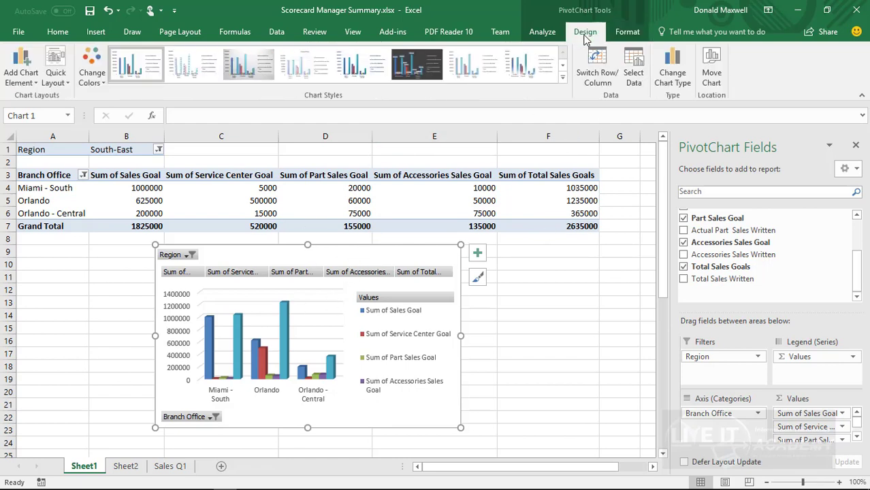
pyautogui.click(713, 76)
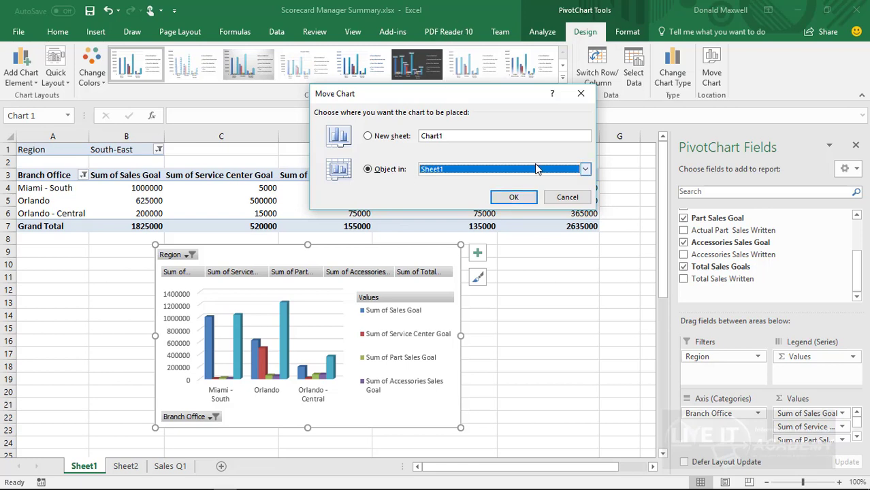
pyautogui.click(585, 169)
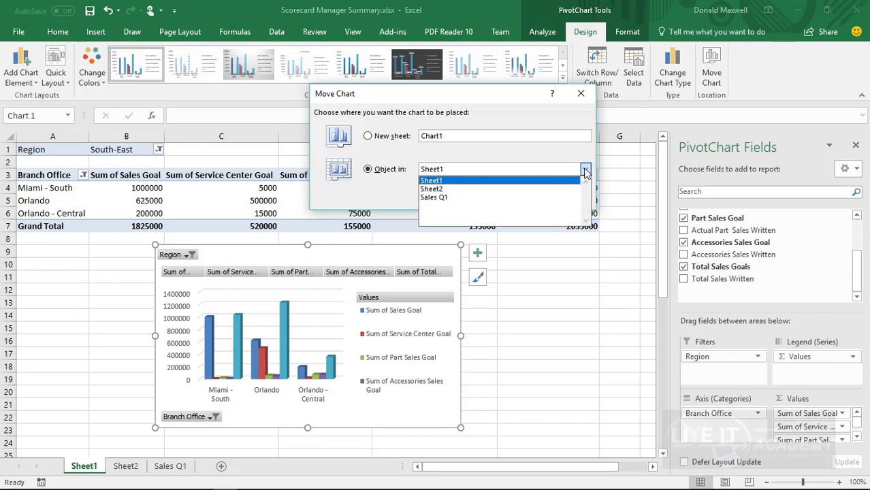
pyautogui.click(436, 189)
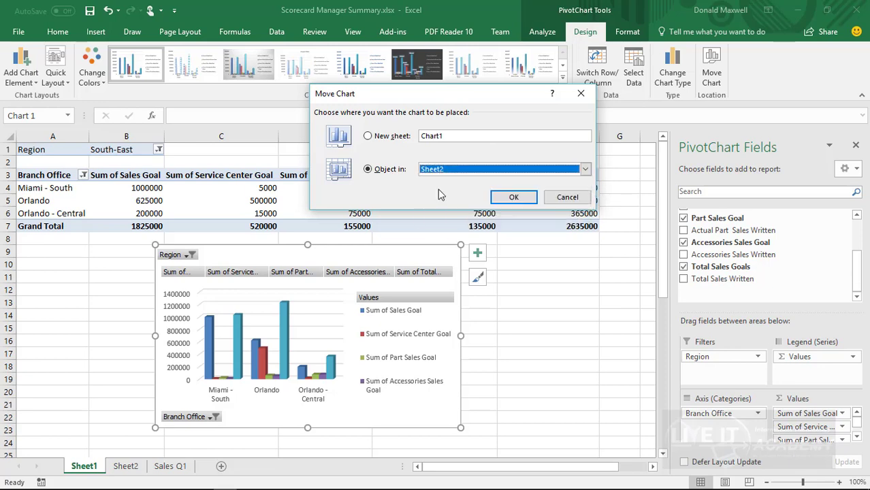
pyautogui.click(514, 198)
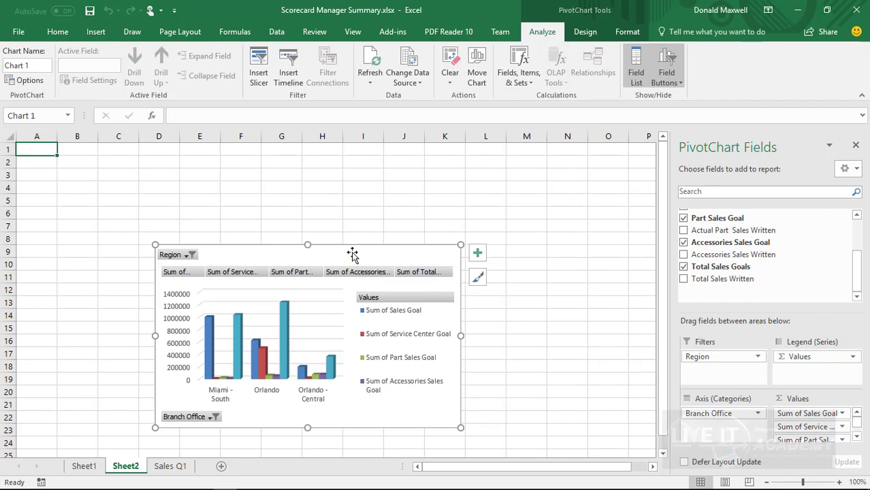
pyautogui.moveTo(352, 253); pyautogui.dragTo(227, 169)
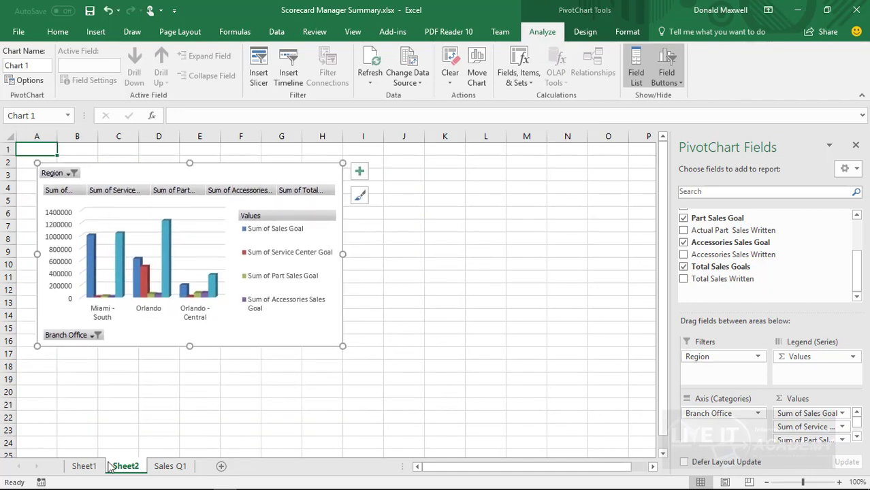
# Filter the PivotTable on Sheet1 to the South-West region, and select all branch offices in the Branch Office filter
pyautogui.click(82, 467)
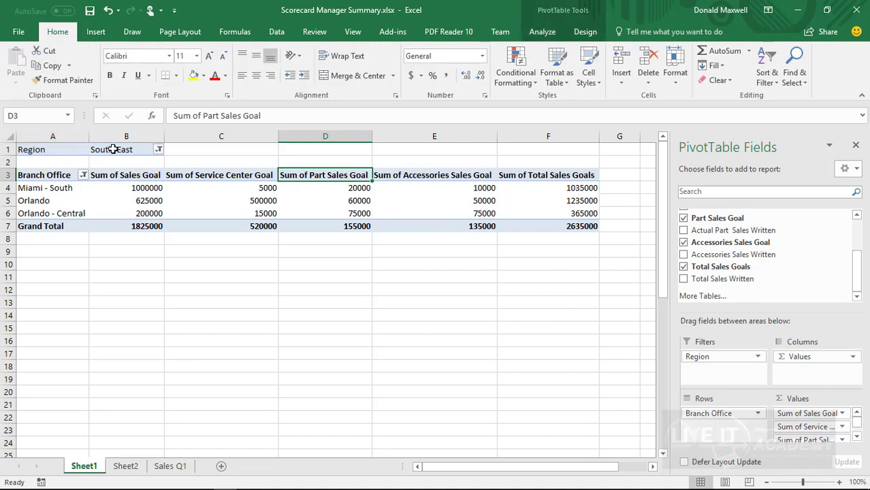
pyautogui.click(158, 151)
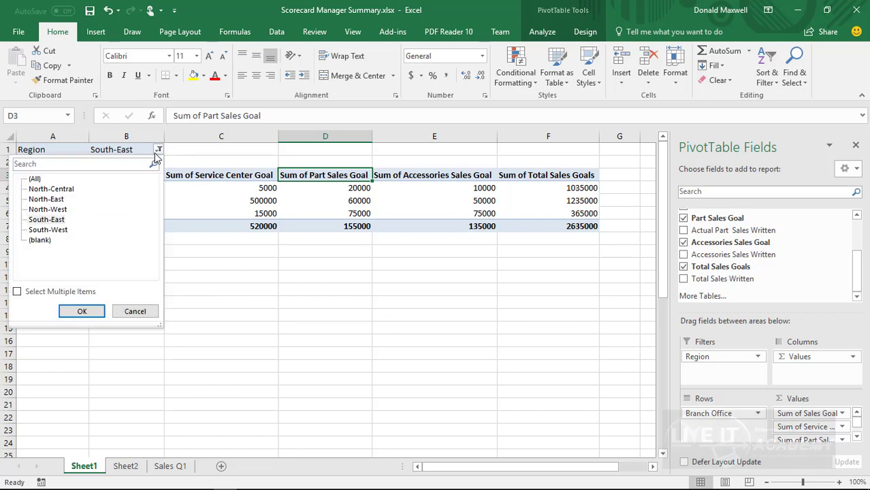
pyautogui.click(62, 230)
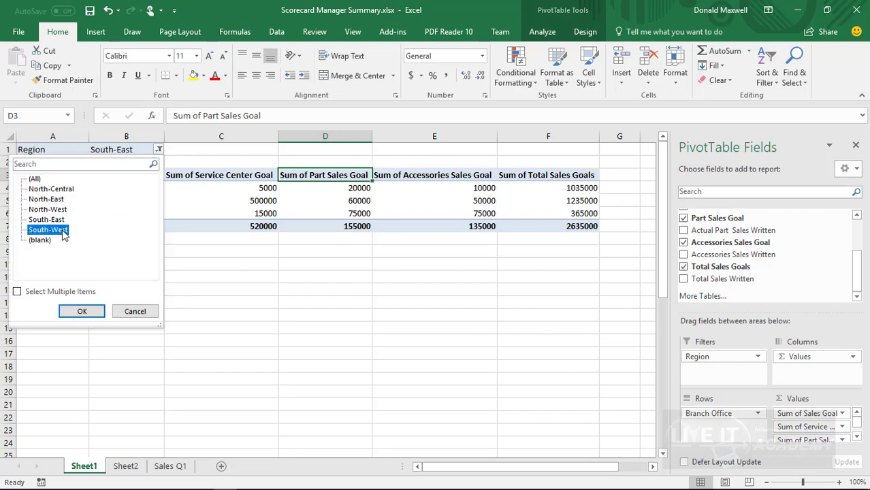
pyautogui.click(80, 312)
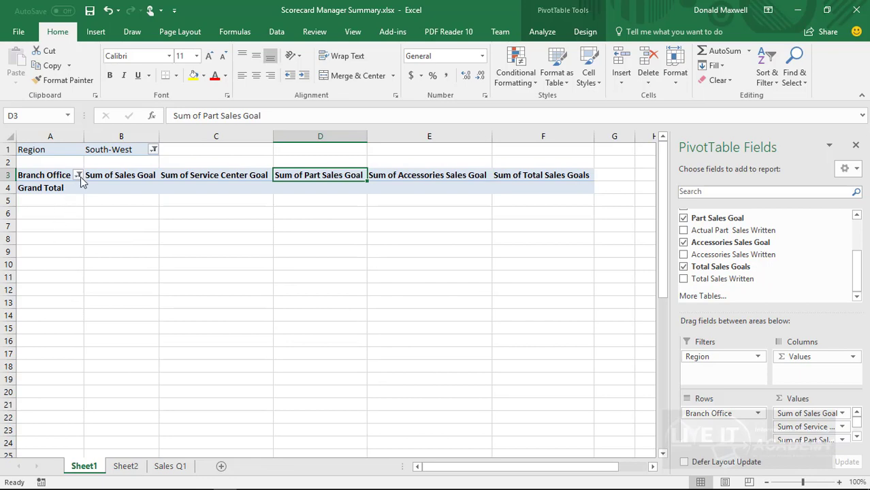
pyautogui.click(77, 175)
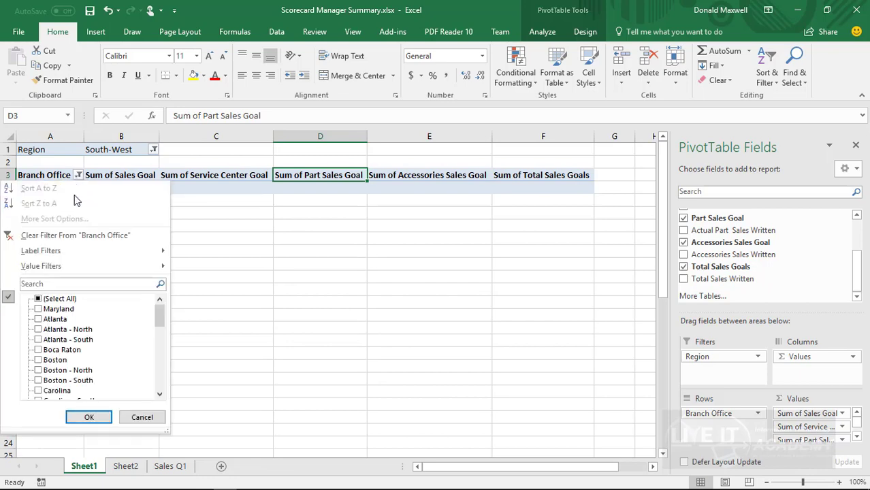
pyautogui.click(38, 300)
pyautogui.click(87, 417)
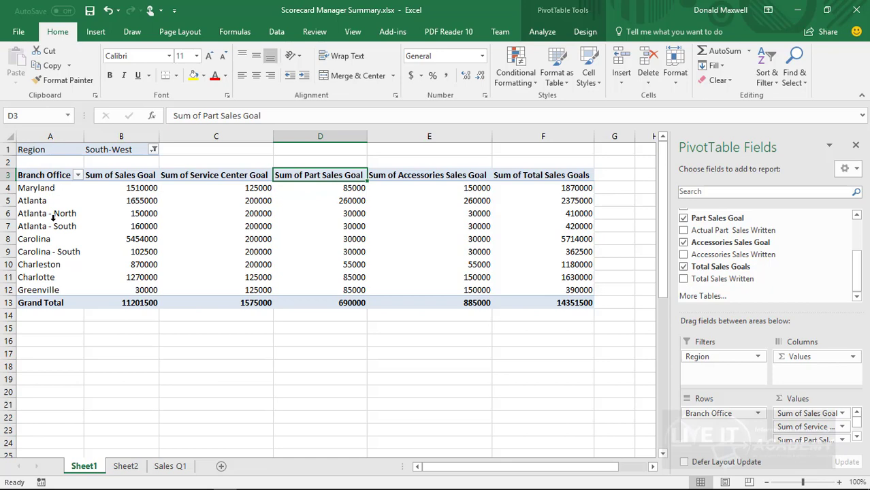
# Compare the PivotChart on Sheet2 with the PivotTable on Sheet1 and the source data on Sales Q1
pyautogui.click(125, 469)
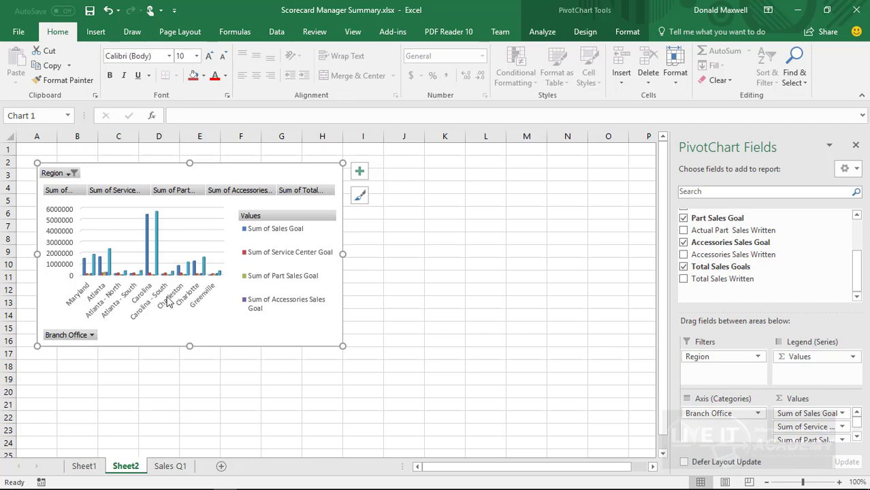
pyautogui.click(89, 469)
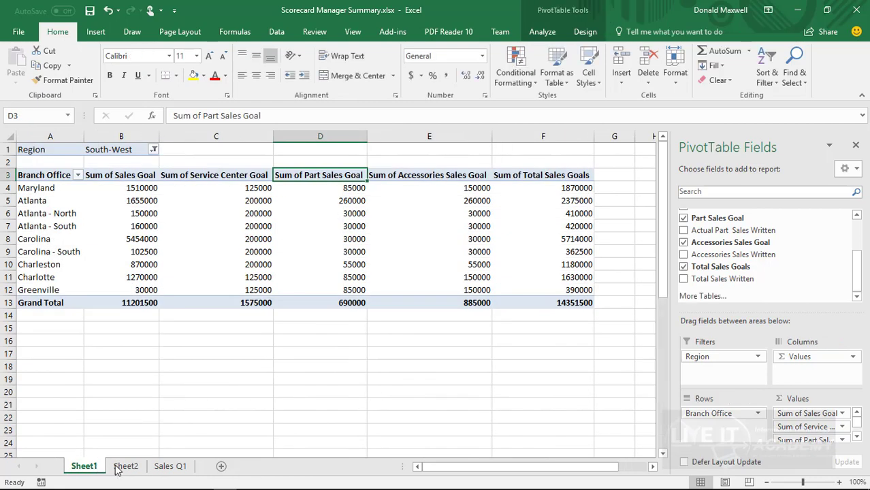
pyautogui.click(178, 472)
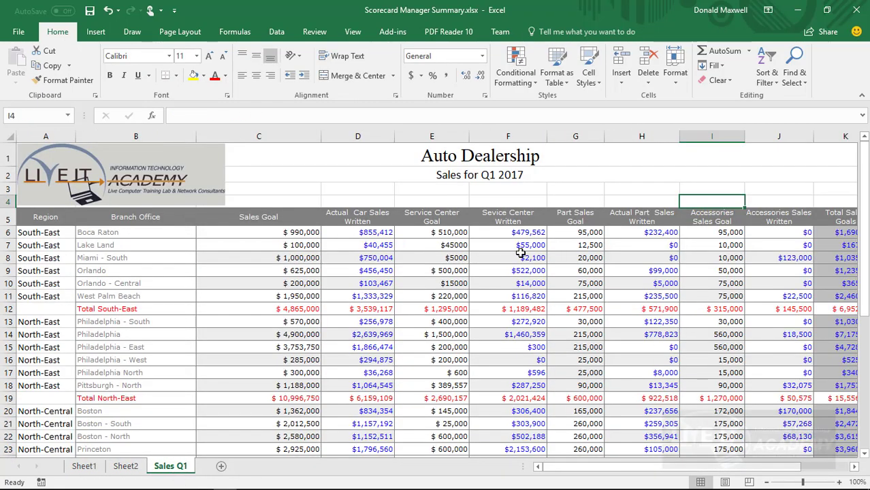
pyautogui.click(125, 467)
pyautogui.click(85, 467)
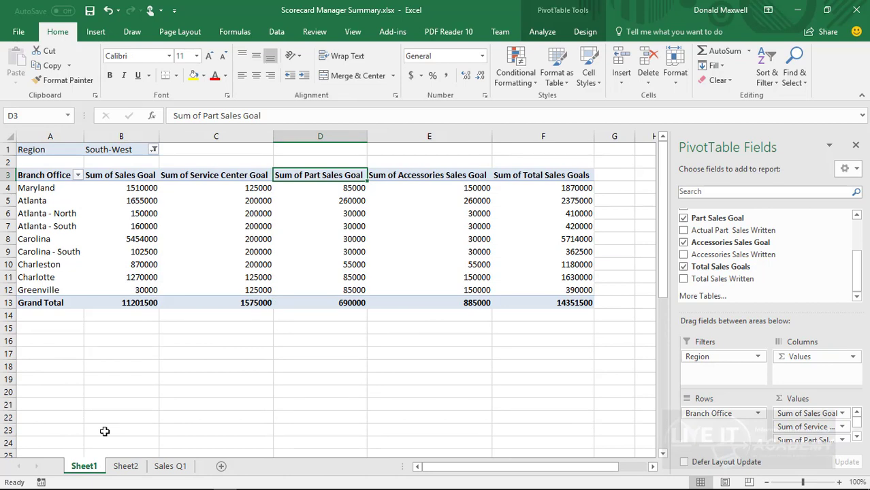
pyautogui.click(126, 467)
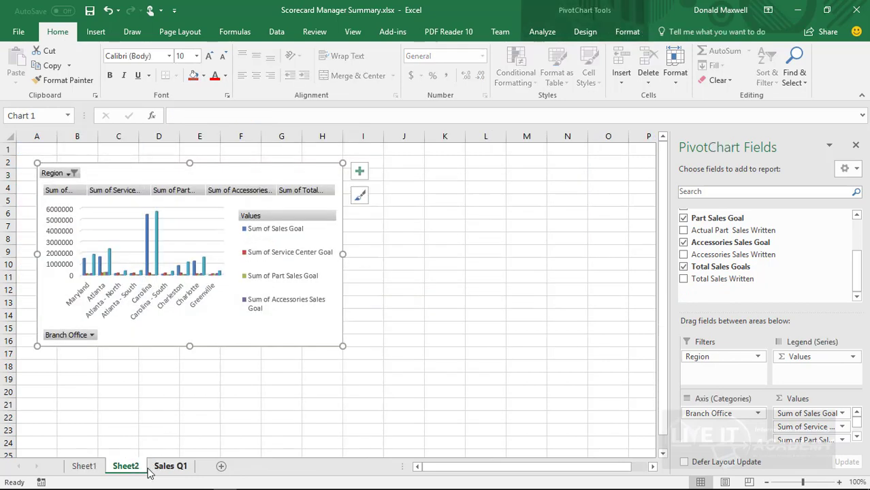
# Change Boca Raton's Sales Goal on the Sales Q1 sheet to 991000
pyautogui.click(158, 468)
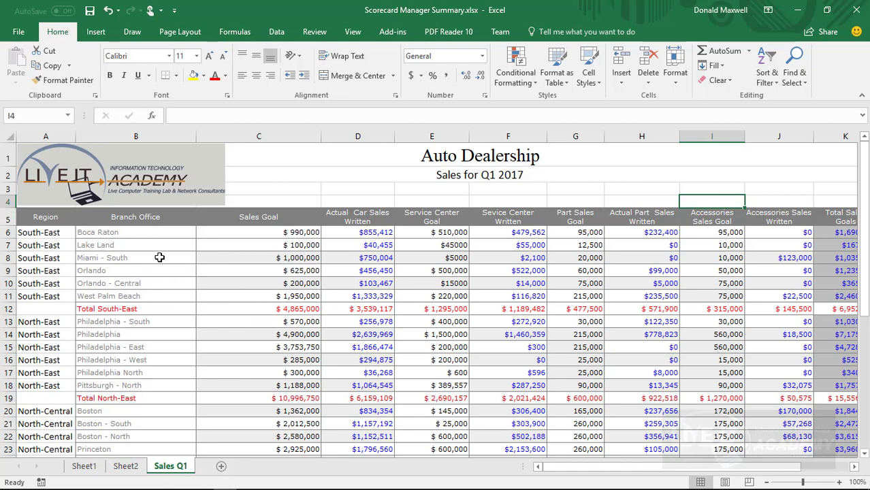
pyautogui.doubleClick(298, 232)
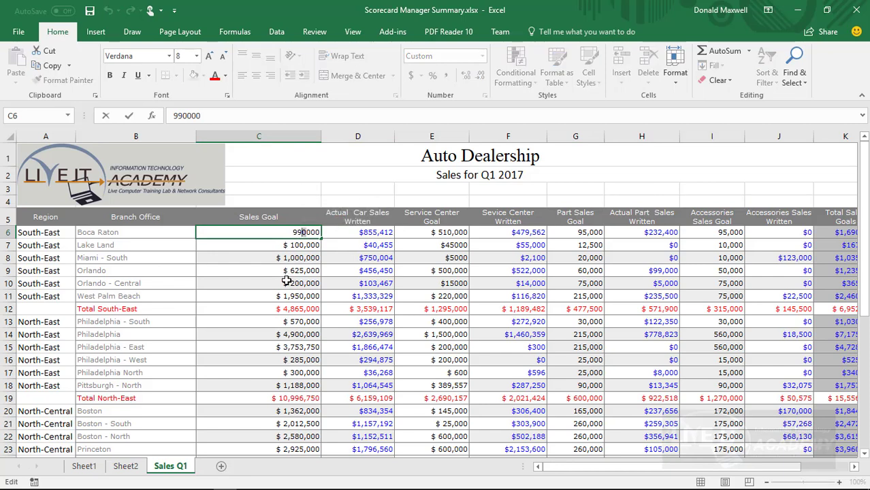
pyautogui.press('Delete')
pyautogui.write('1')
pyautogui.press('Return')
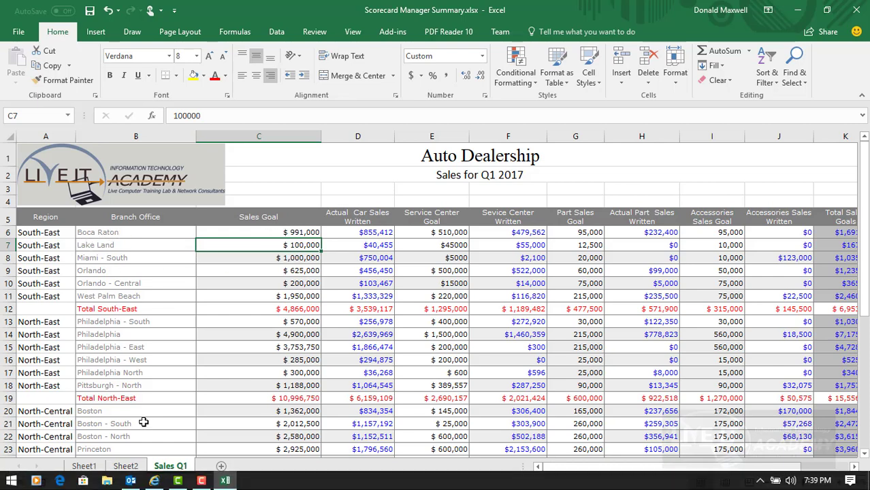
# Filter the PivotTable's Region on Sheet1 to South-East
pyautogui.click(84, 466)
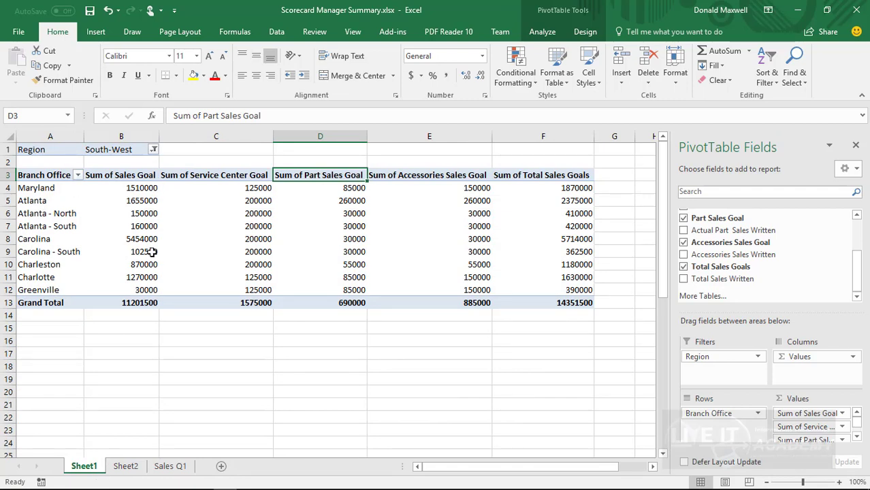
pyautogui.click(154, 150)
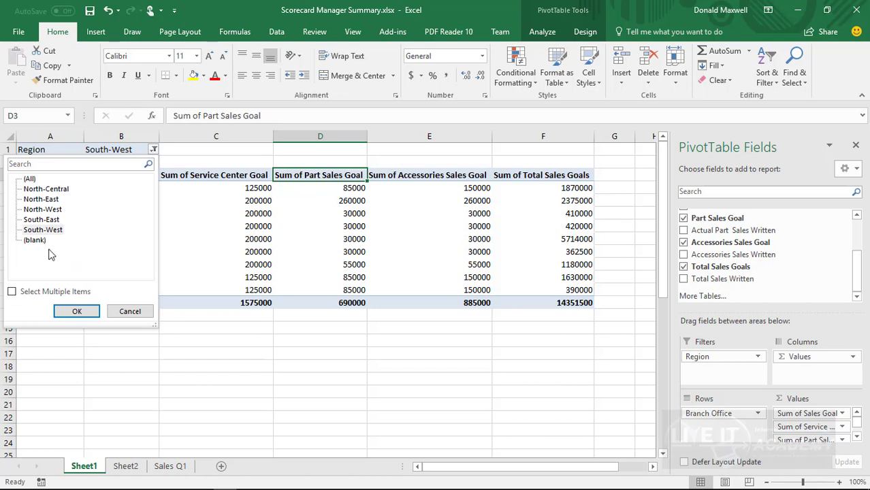
pyautogui.click(43, 220)
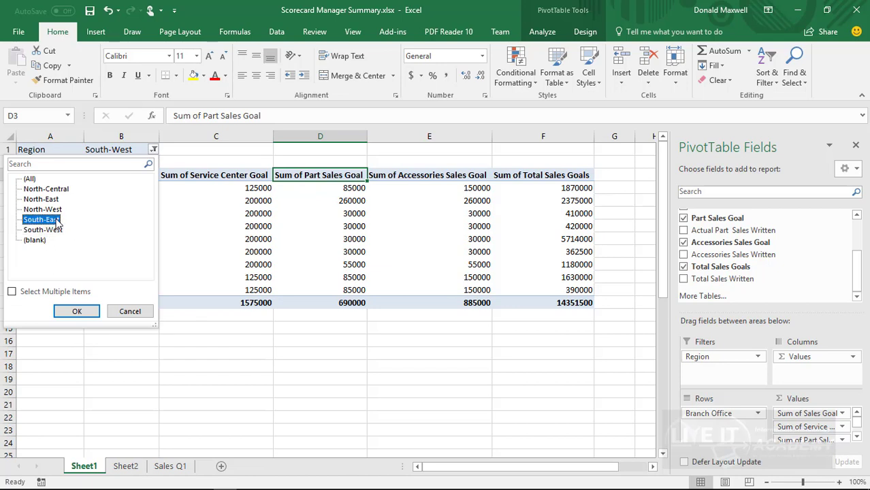
pyautogui.click(76, 311)
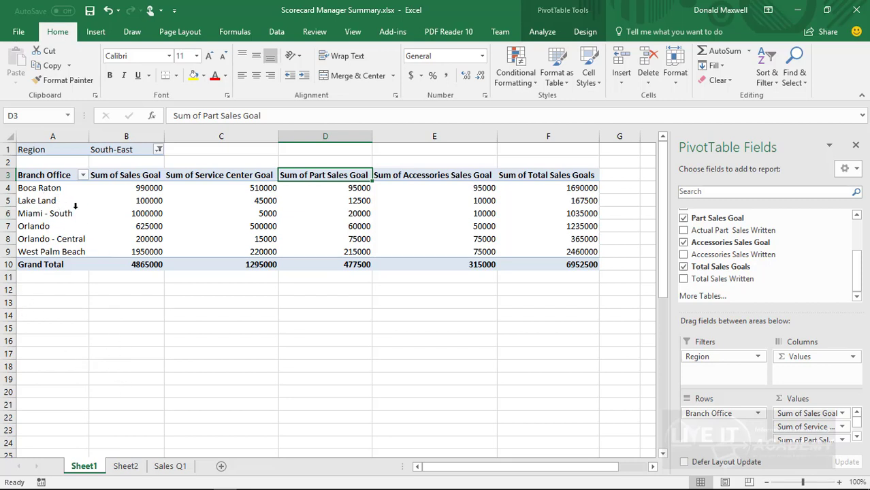
# Select Boca Raton's Sum of Sales Goal value in the PivotTable, and refresh all PivotTable data from the source
pyautogui.click(46, 193)
pyautogui.click(127, 193)
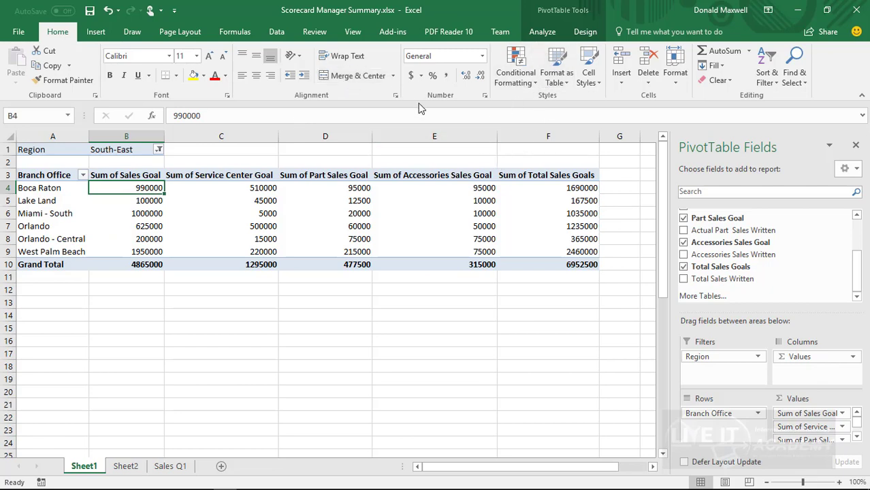
pyautogui.click(585, 32)
pyautogui.click(552, 34)
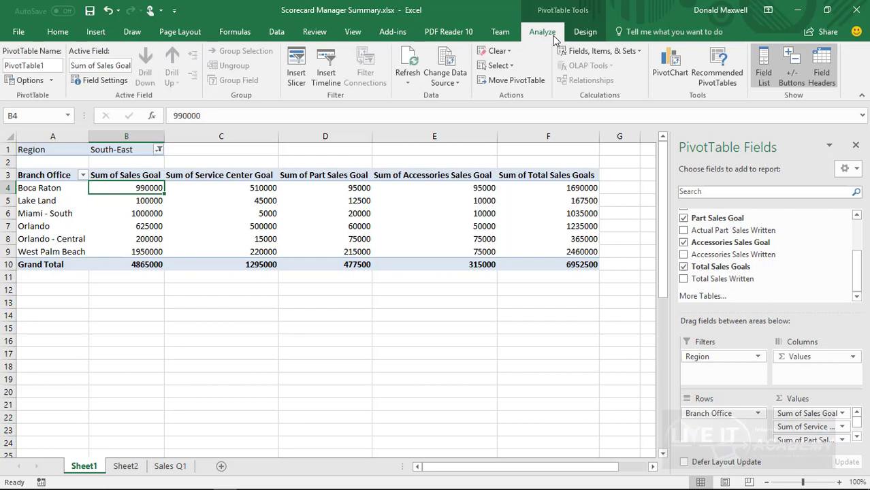
pyautogui.click(408, 78)
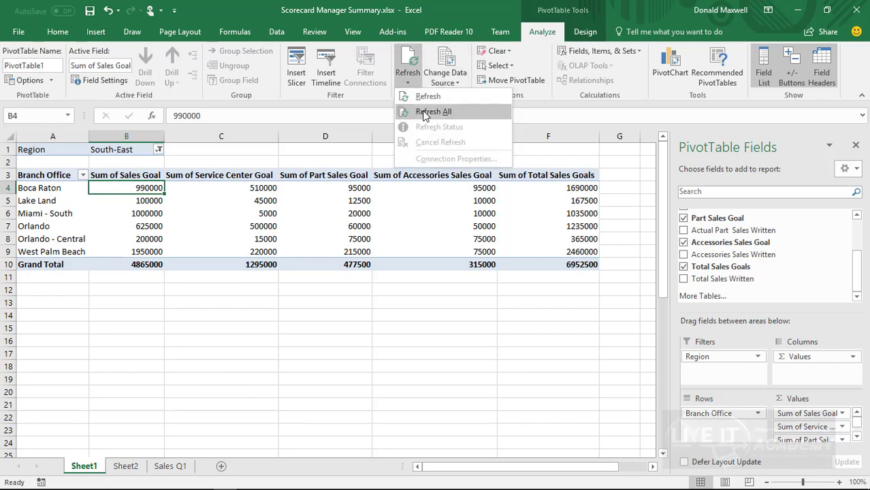
pyautogui.click(425, 112)
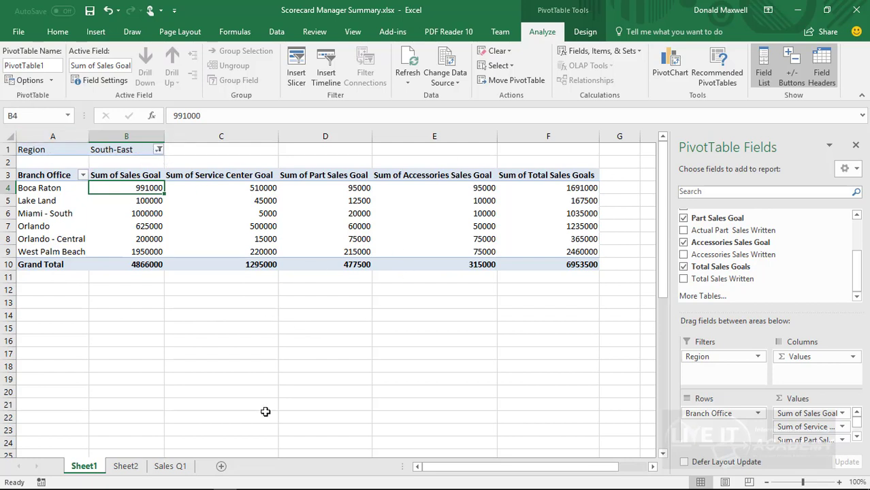
# Add another blank worksheet directly after Sheet1, and return to the PivotTable on Sheet1
pyautogui.click(220, 467)
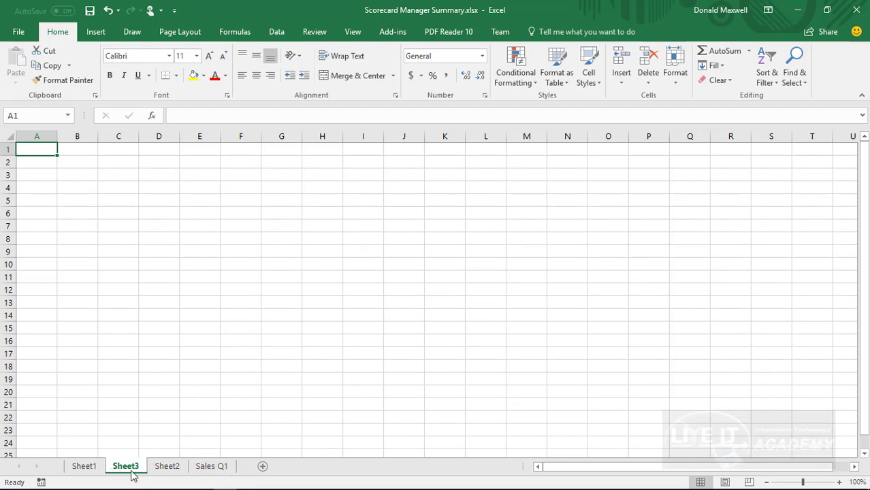
pyautogui.click(84, 475)
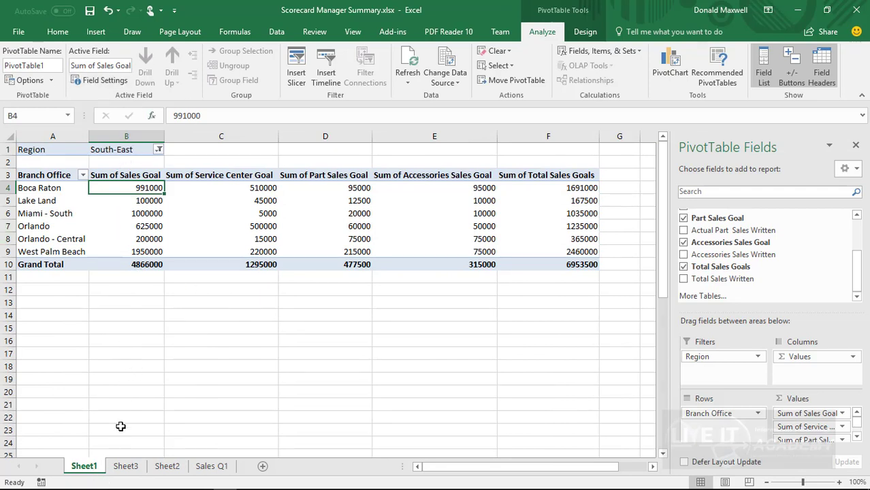
# Rename Sheet1 as South East
pyautogui.rightClick(90, 475)
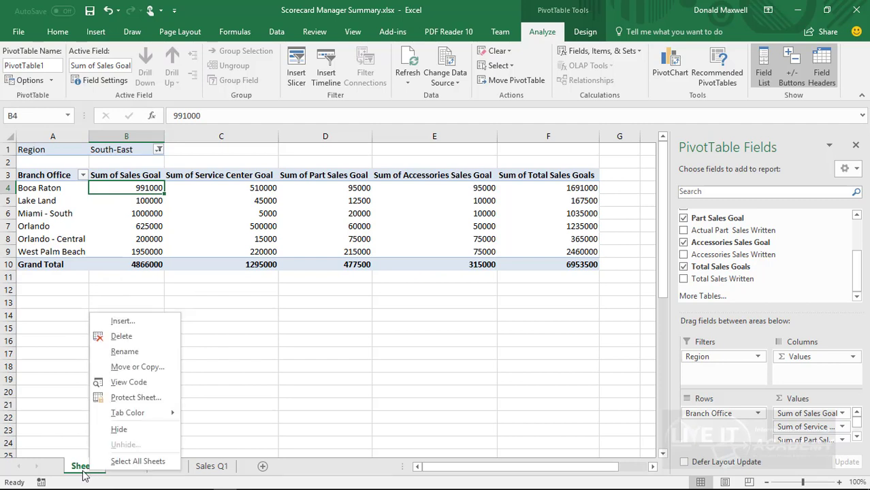
pyautogui.click(126, 353)
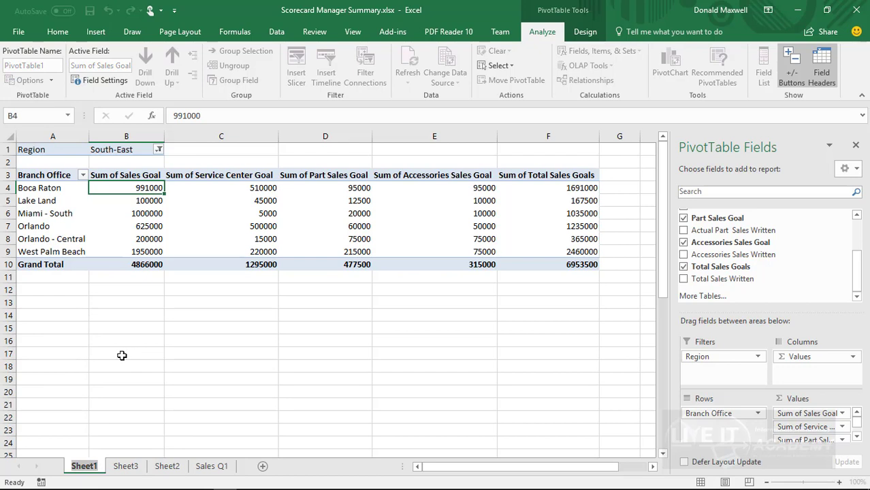
pyautogui.write('S')
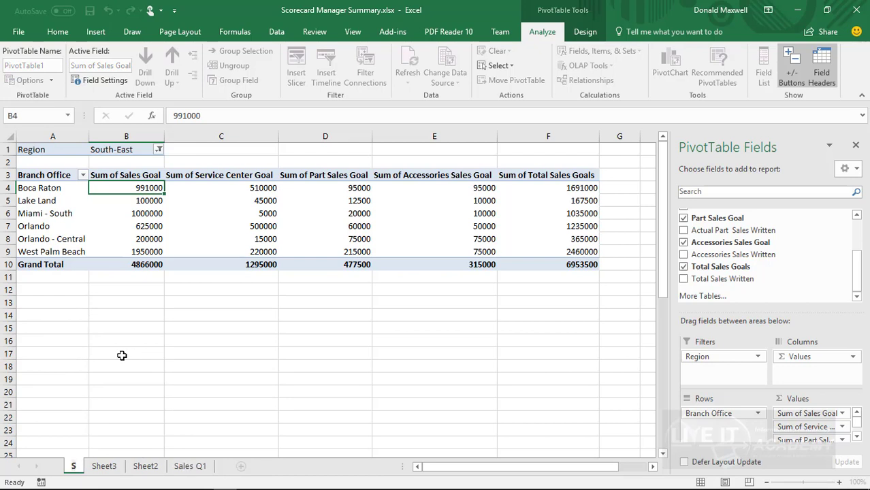
pyautogui.write('outh')
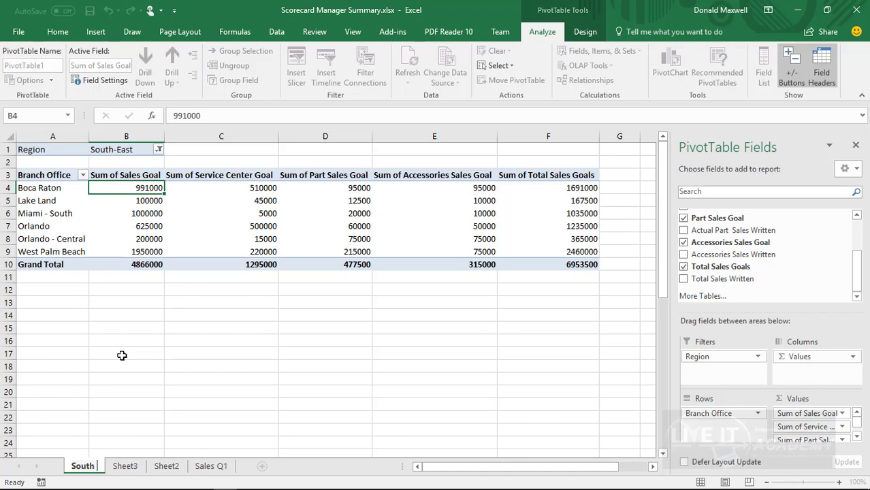
pyautogui.write(' East')
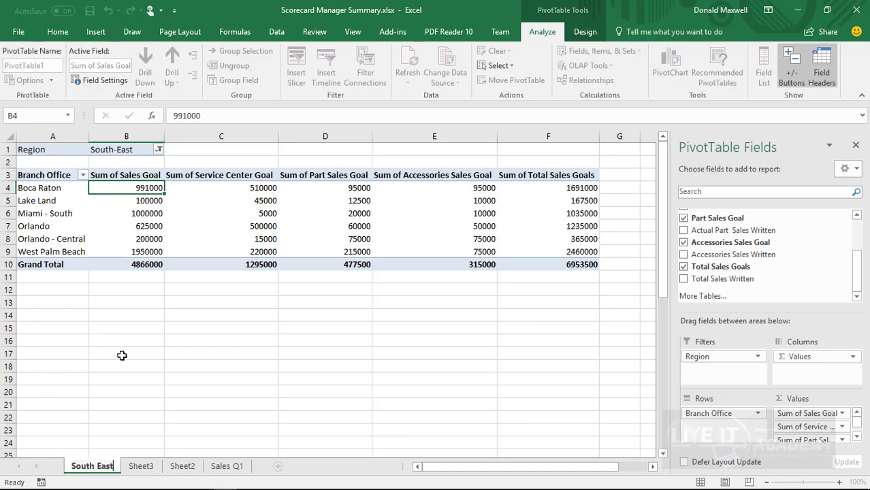
pyautogui.click(126, 354)
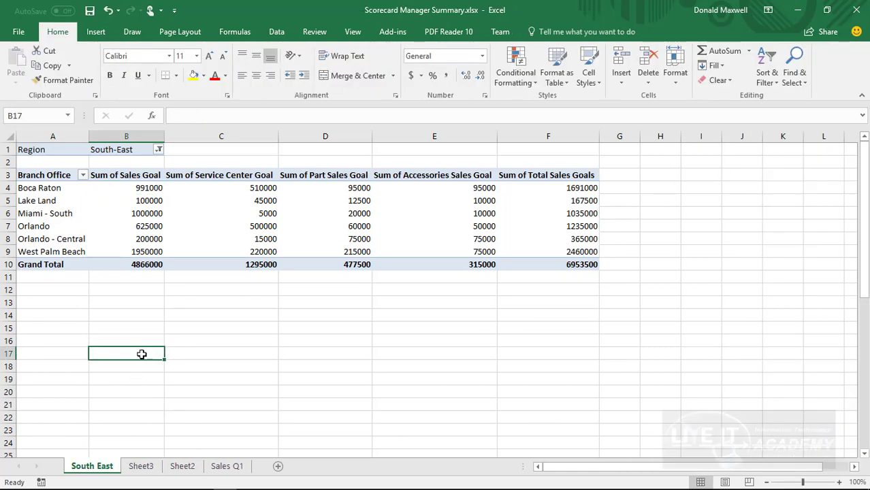
# Filter the PivotTable's Region on the South East sheet to South-West
pyautogui.click(142, 473)
pyautogui.click(102, 468)
pyautogui.click(158, 150)
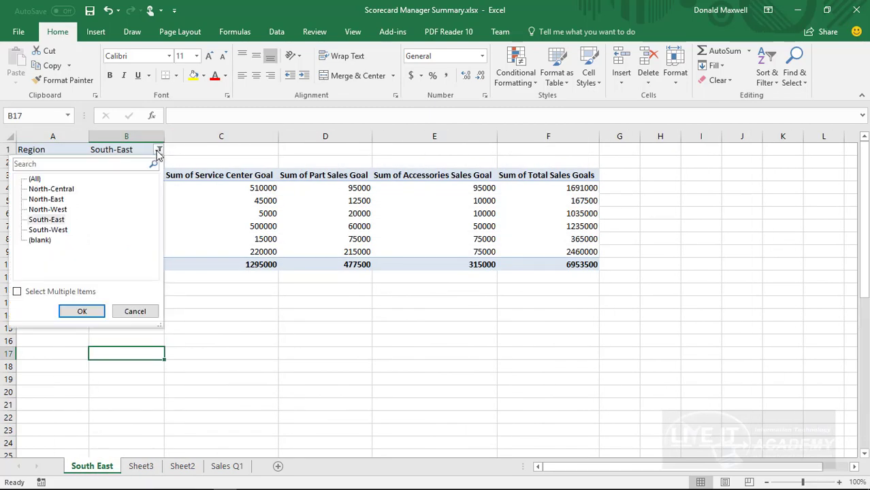
pyautogui.click(66, 231)
pyautogui.click(82, 313)
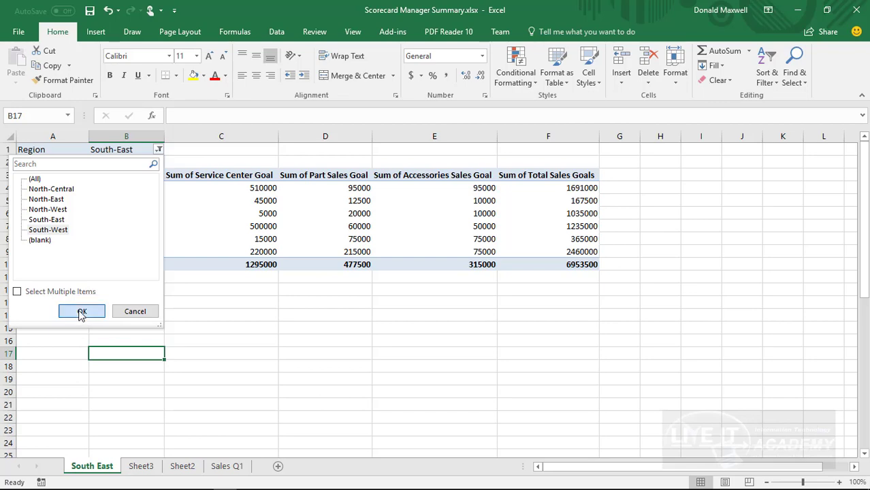
# Create a copy of the South East sheet within the same workbook, placed before Sheet3
pyautogui.click(136, 468)
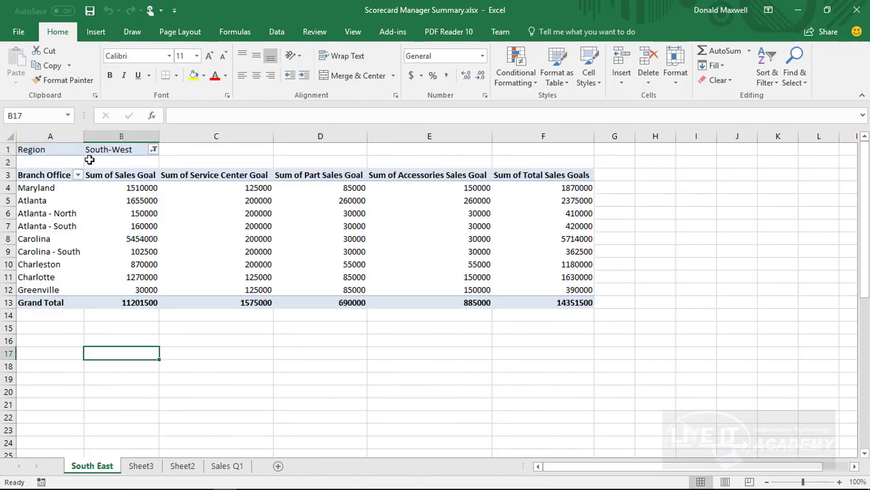
pyautogui.rightClick(97, 470)
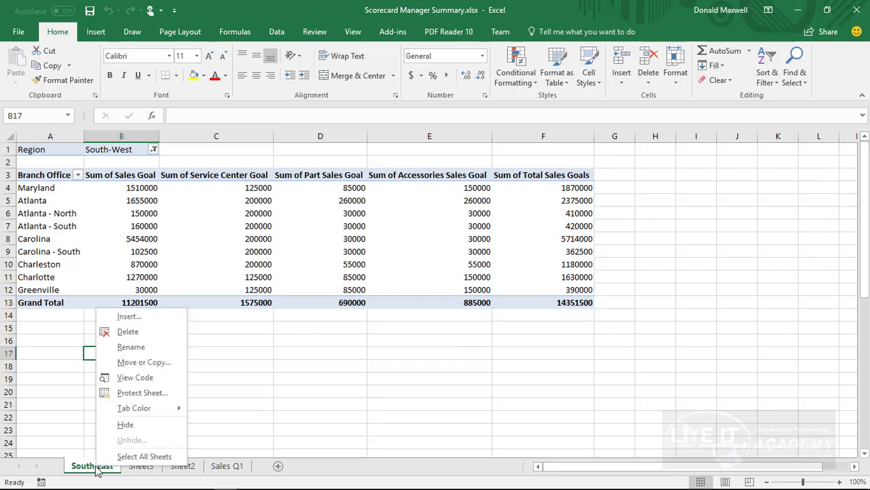
pyautogui.click(138, 363)
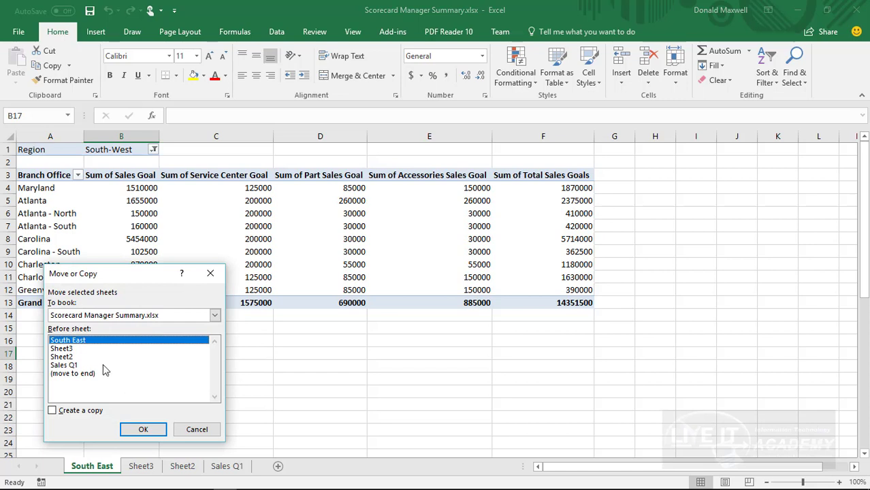
pyautogui.click(67, 349)
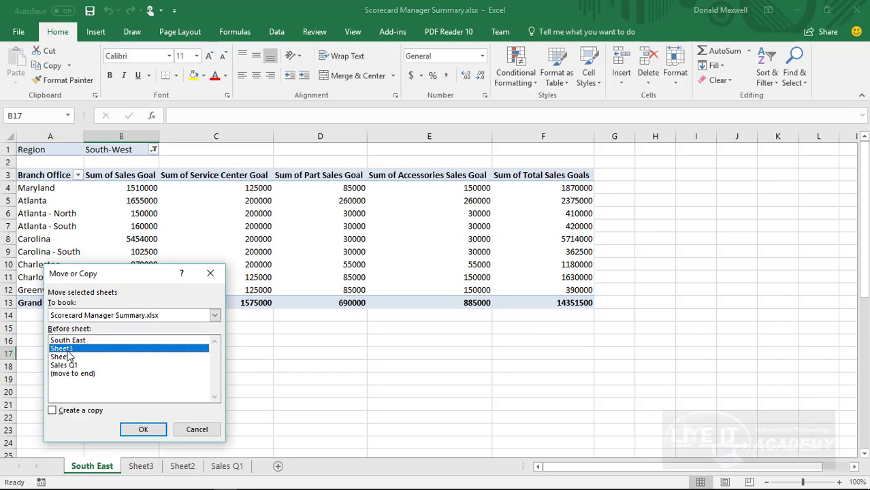
pyautogui.click(54, 412)
pyautogui.click(144, 431)
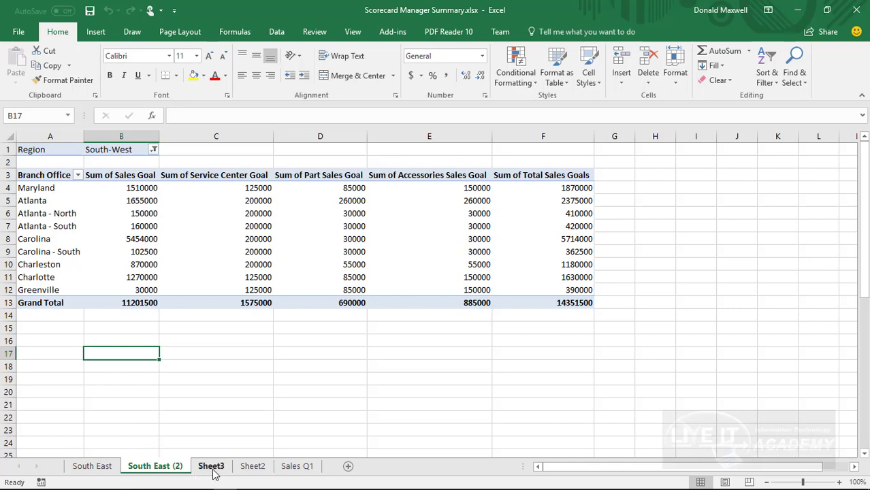
pyautogui.click(213, 468)
pyautogui.click(158, 469)
pyautogui.rightClick(156, 472)
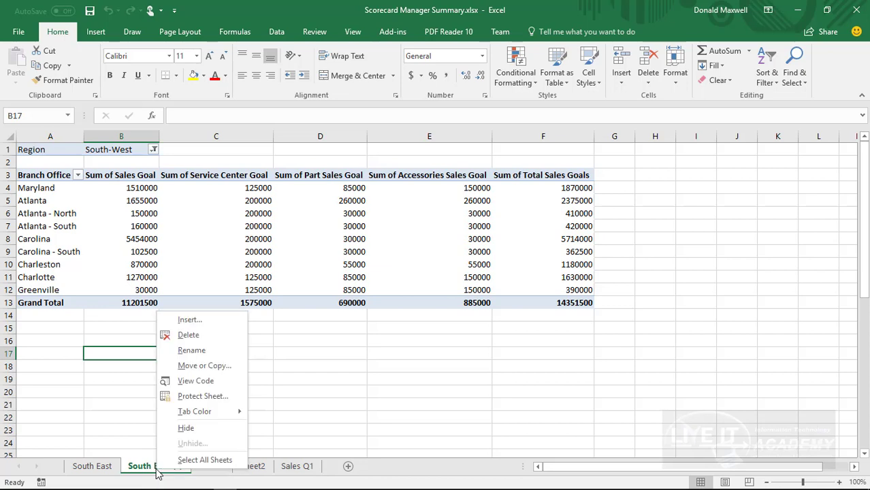
pyautogui.click(204, 350)
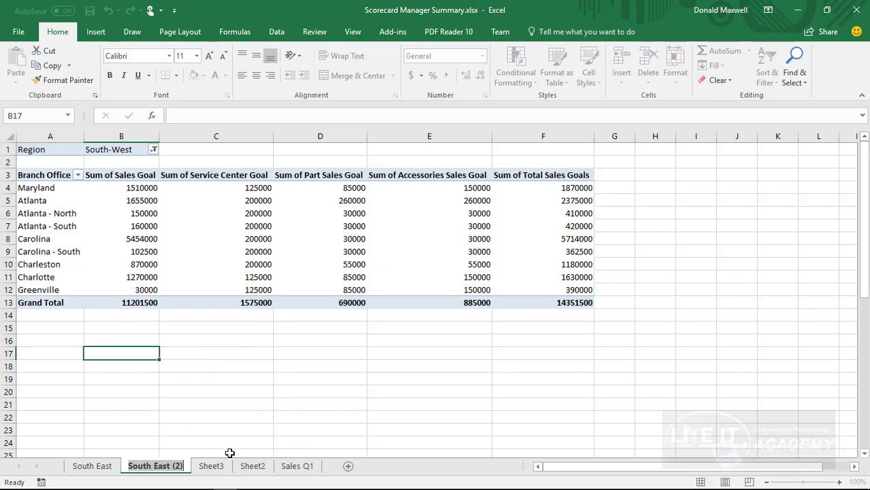
pyautogui.click(187, 465)
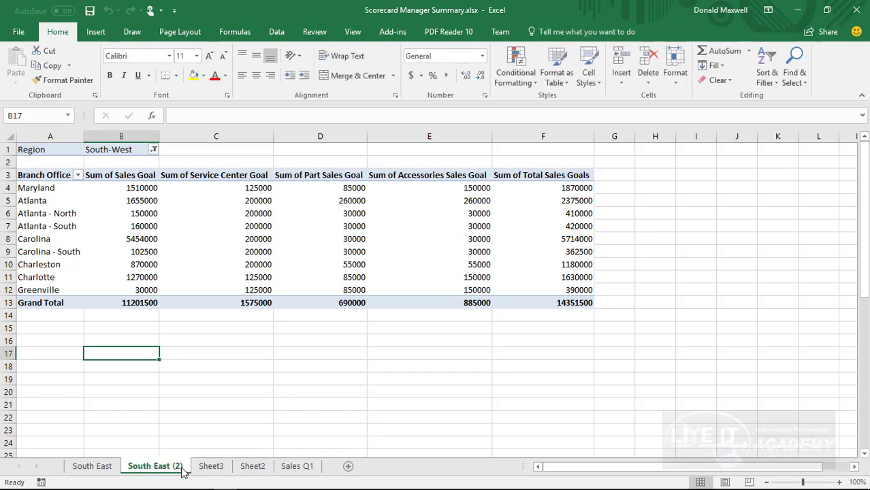
# Rename the copied South East sheet as South West
pyautogui.rightClick(179, 470)
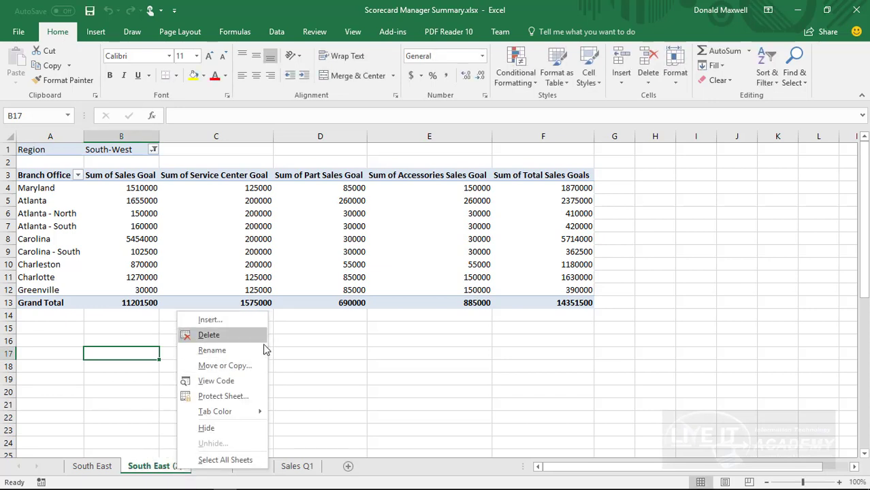
pyautogui.click(235, 351)
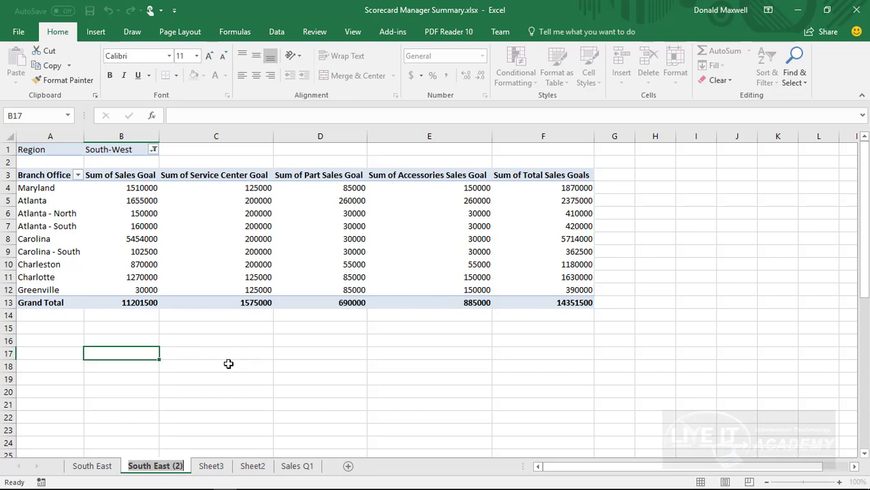
pyautogui.press('Right')
pyautogui.press('BackSpace')
pyautogui.press('BackSpace')
pyautogui.press('BackSpace')
pyautogui.press('BackSpace')
pyautogui.press('BackSpace')
pyautogui.press('BackSpace')
pyautogui.press('BackSpace')
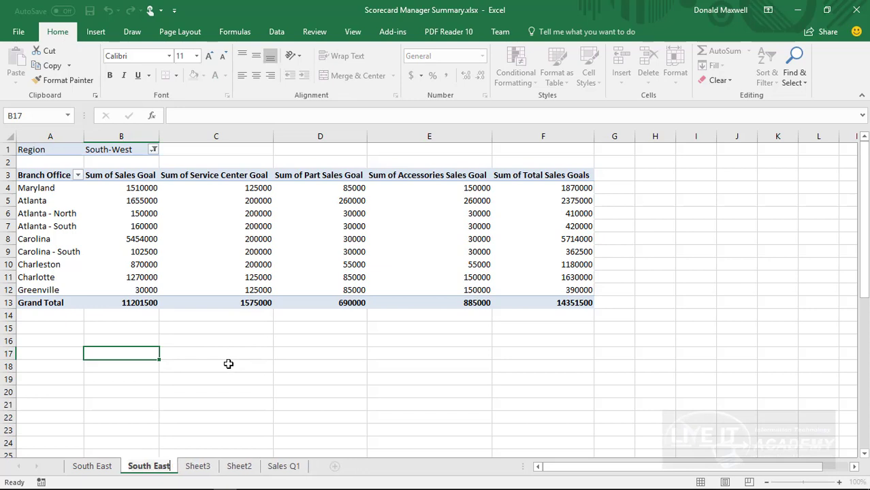
pyautogui.press('BackSpace')
pyautogui.write('West')
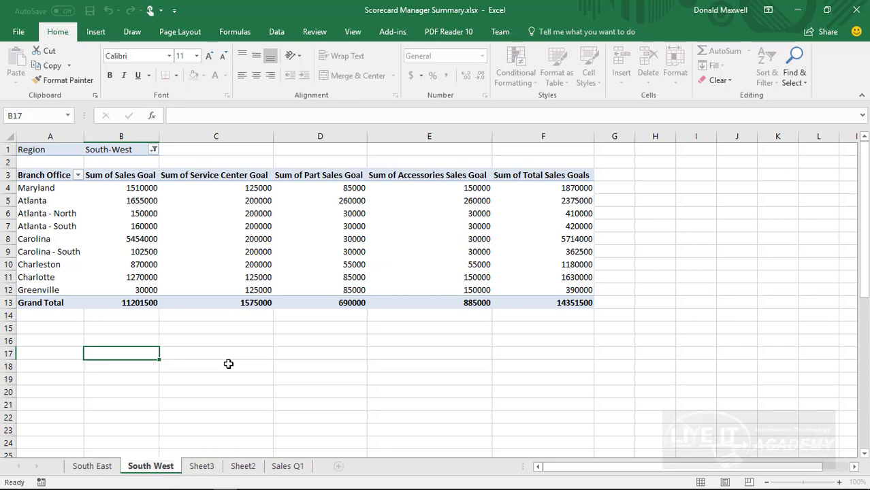
pyautogui.press('Return')
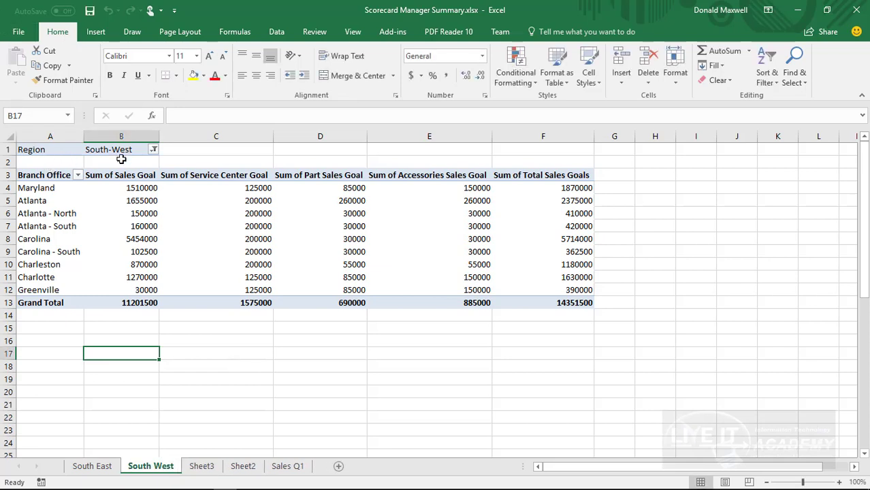
# Filter the PivotTable's Region on the South East sheet to South-East, and compare it with the South West sheet
pyautogui.click(103, 469)
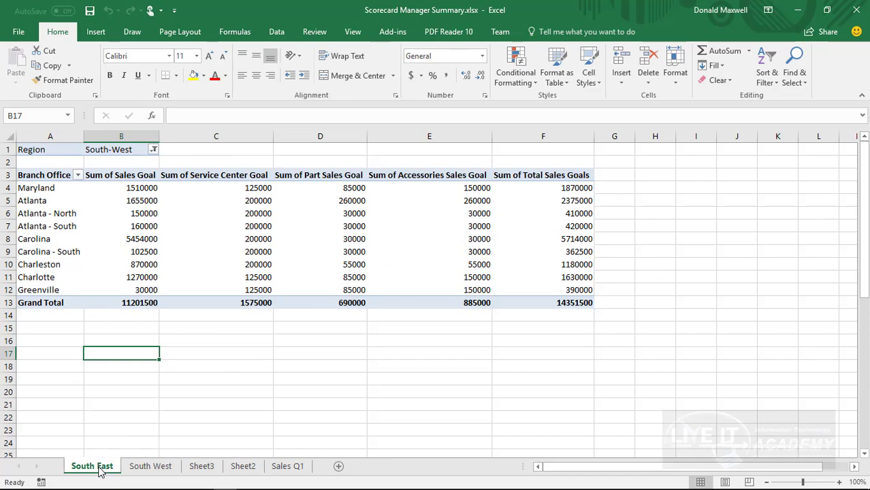
pyautogui.click(154, 151)
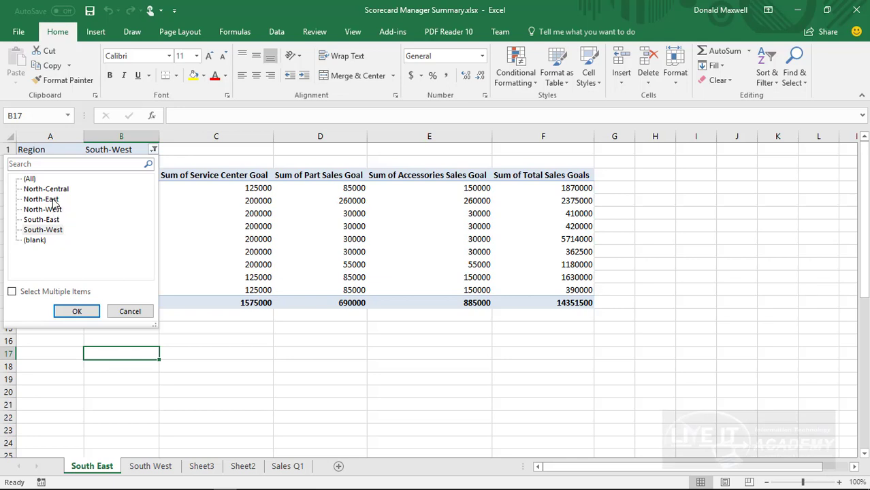
pyautogui.click(55, 220)
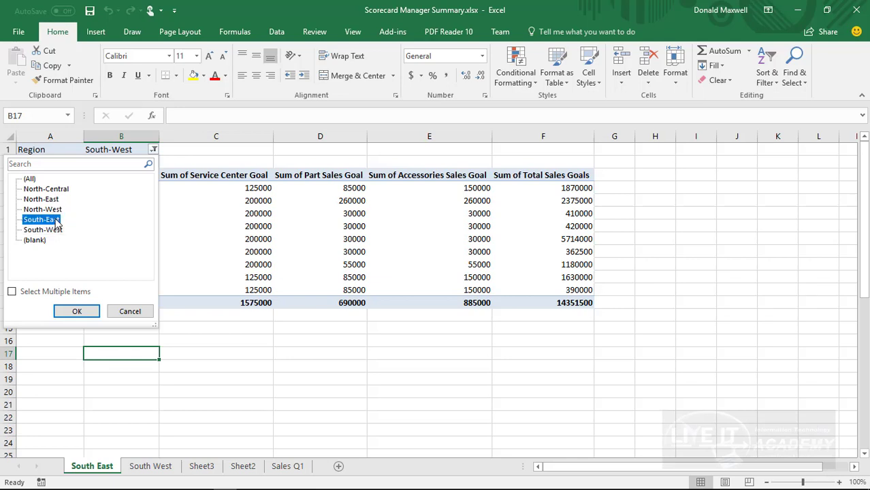
pyautogui.click(68, 313)
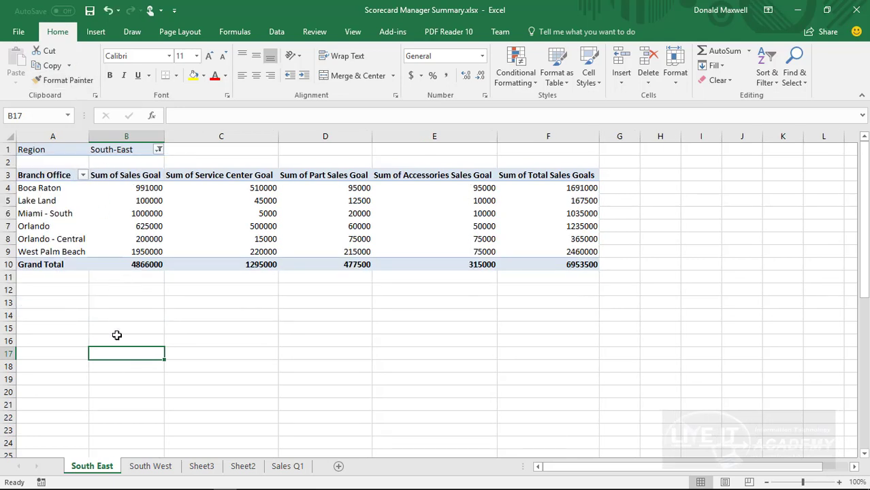
pyautogui.click(148, 469)
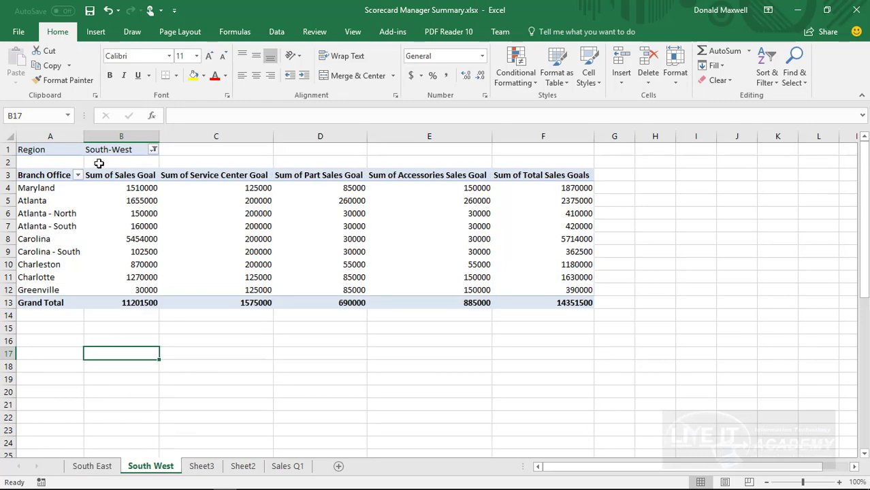
pyautogui.click(92, 466)
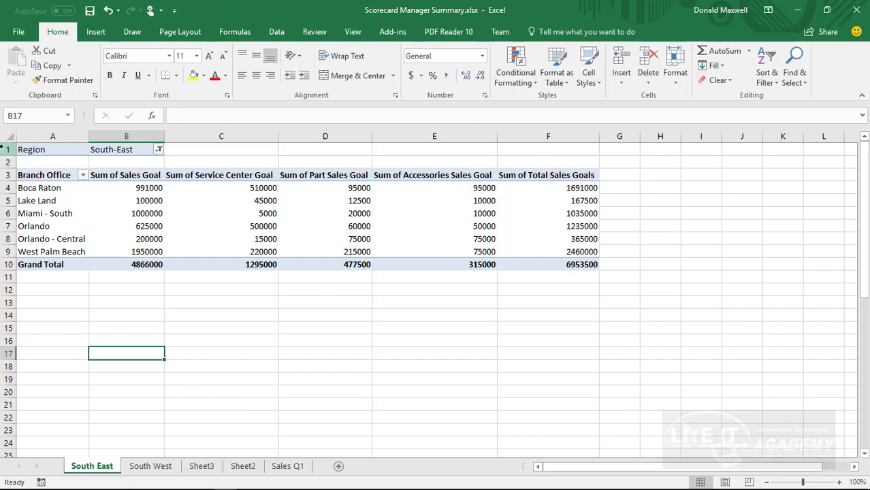
# Copy rows 1 to 10 holding the South-East PivotTable and paste them starting at row 13 of the same sheet
pyautogui.moveTo(7, 149); pyautogui.dragTo(7, 265)
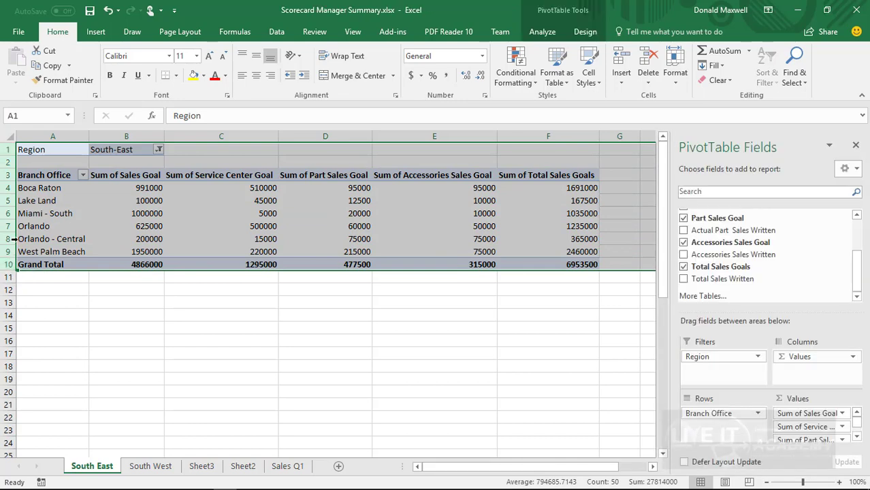
pyautogui.rightClick(74, 238)
pyautogui.click(102, 261)
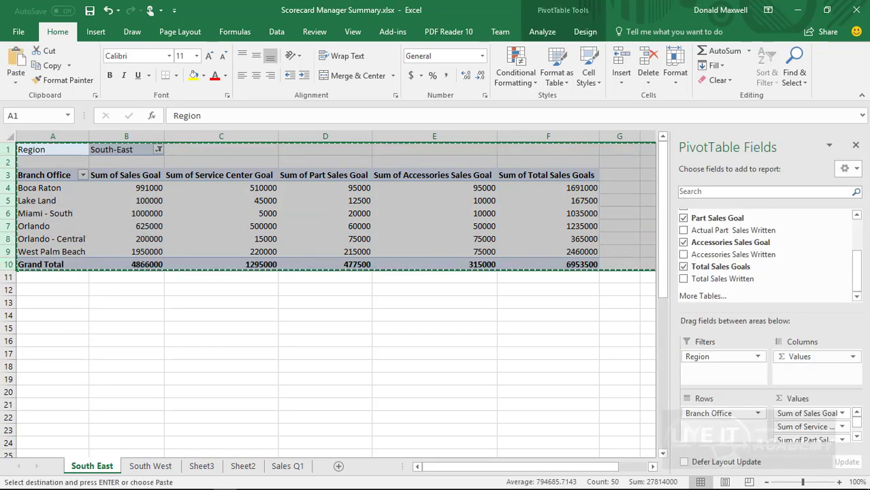
pyautogui.moveTo(9, 303); pyautogui.dragTo(9, 303)
pyautogui.rightClick(9, 302)
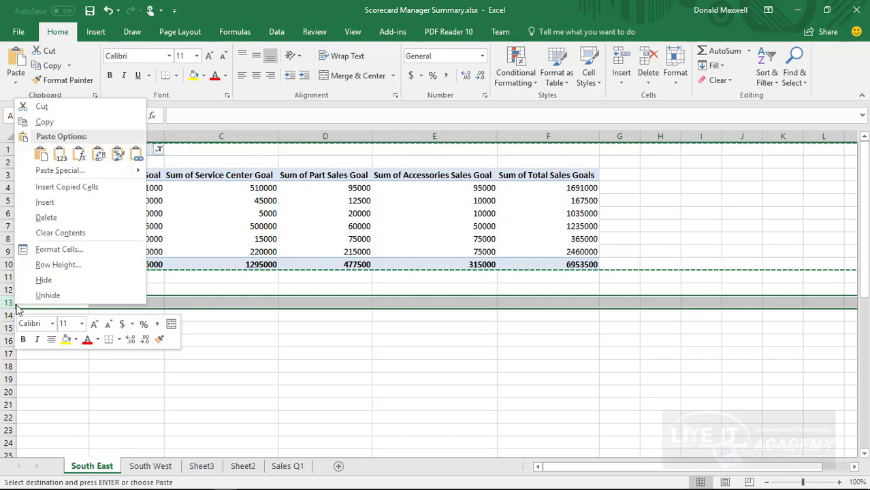
pyautogui.click(42, 156)
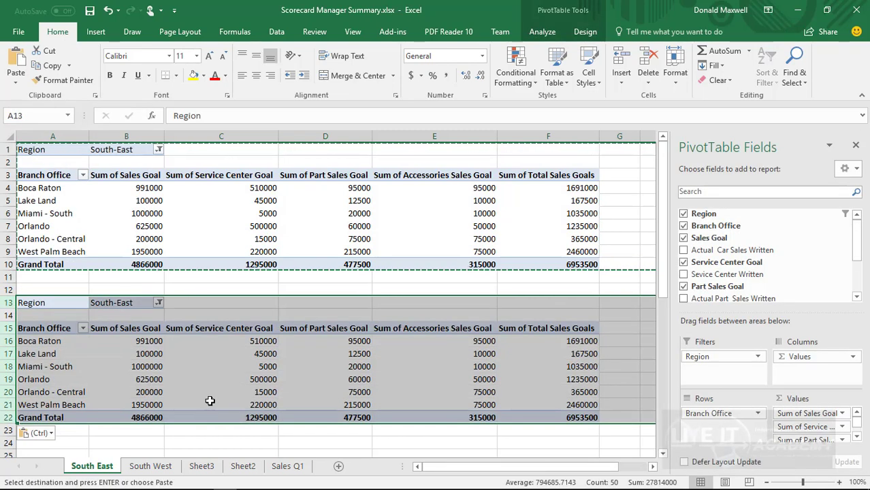
# Filter the Region of the pasted PivotTable to North-West, and clear the copy selection
pyautogui.click(158, 302)
pyautogui.click(67, 363)
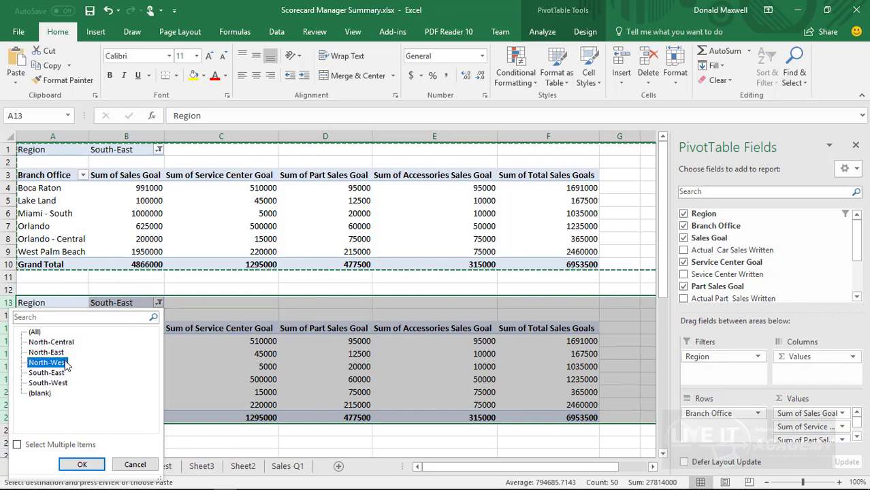
pyautogui.click(81, 464)
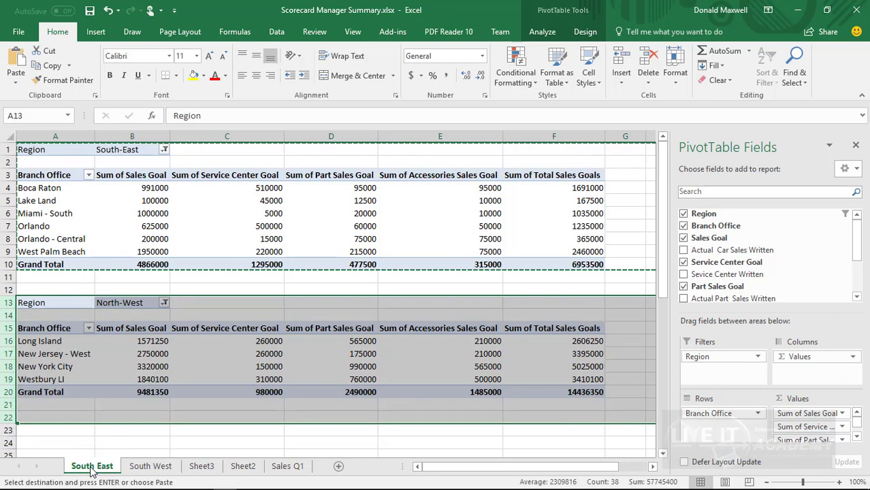
pyautogui.click(170, 441)
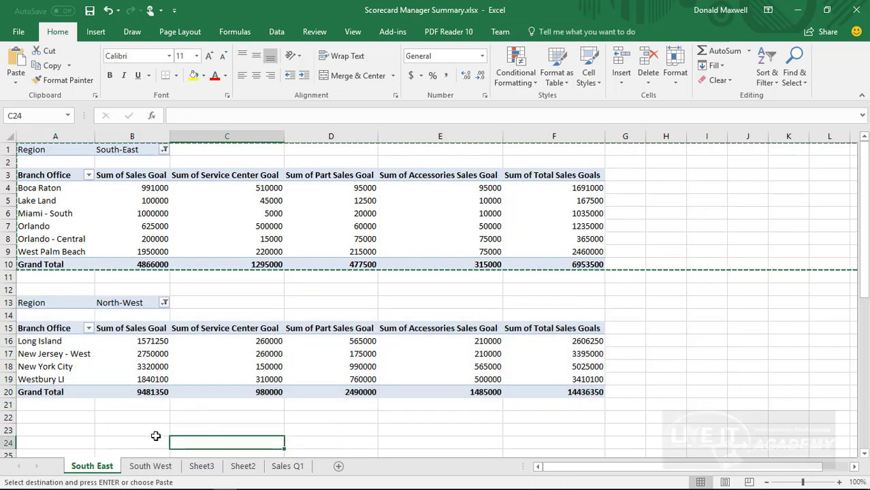
pyautogui.press('Escape')
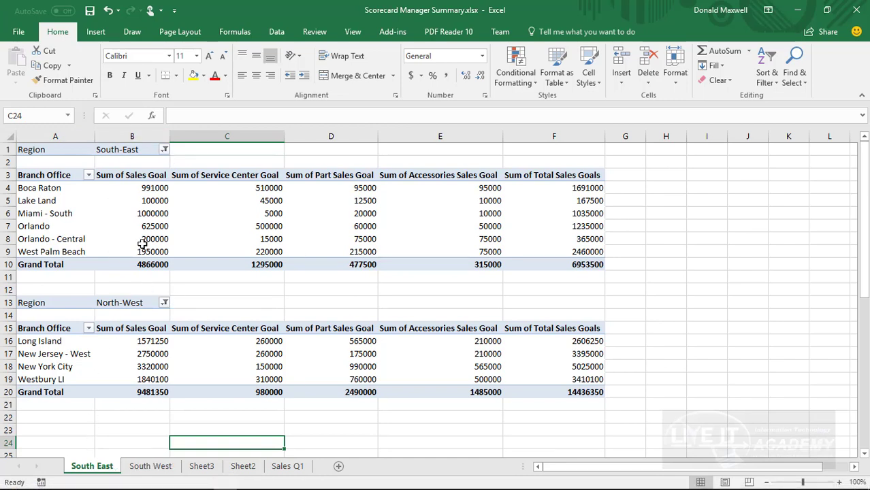
# Open the print preview for the workbook and set it to print the entire workbook
pyautogui.moveTo(143, 243)
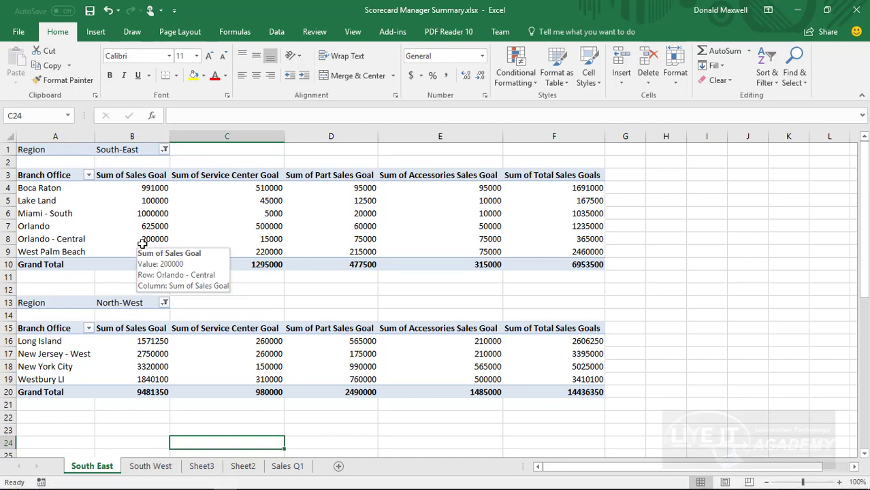
pyautogui.click(18, 32)
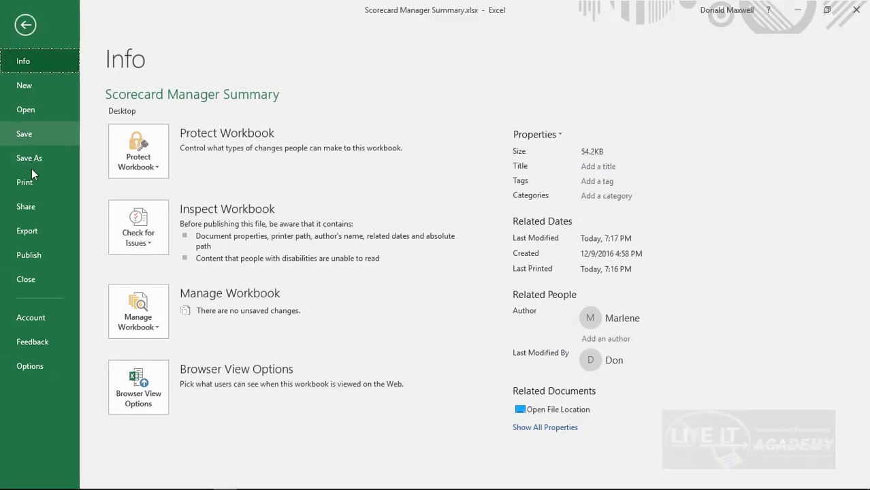
pyautogui.click(27, 182)
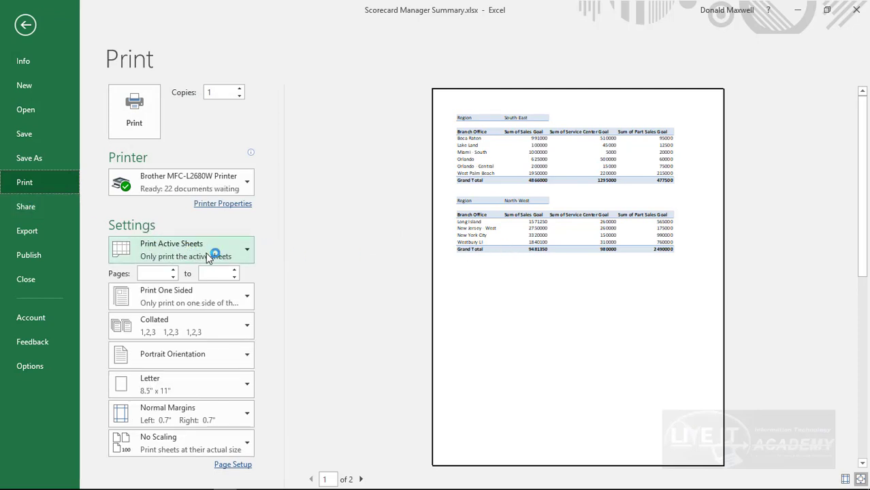
pyautogui.click(248, 254)
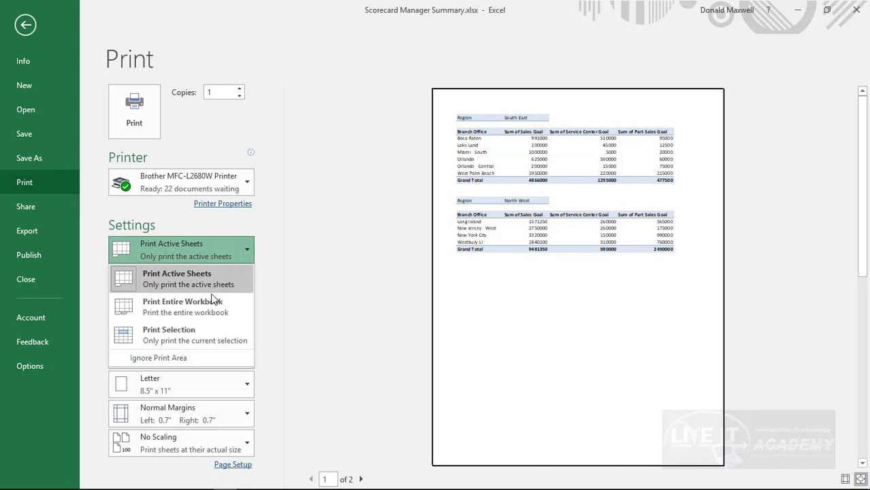
pyautogui.click(200, 314)
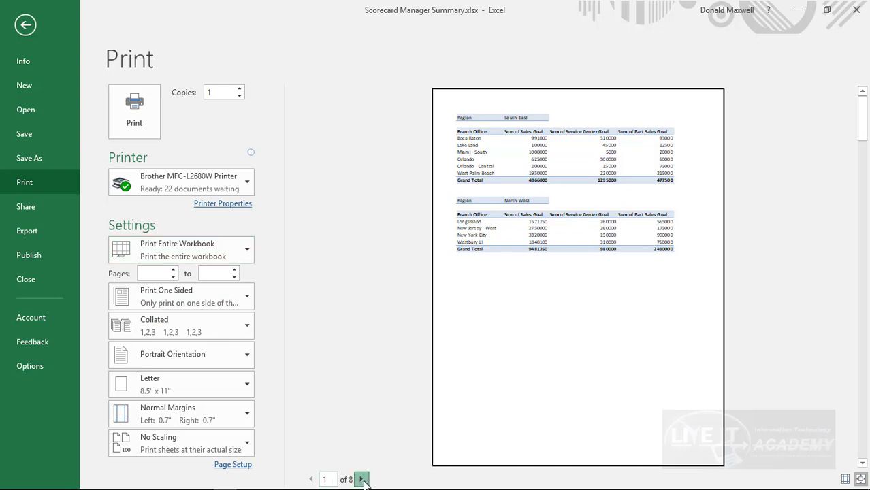
# Review the first three pages of the print preview, go back to page 1, and return to the South East sheet
pyautogui.click(362, 479)
pyautogui.click(362, 479)
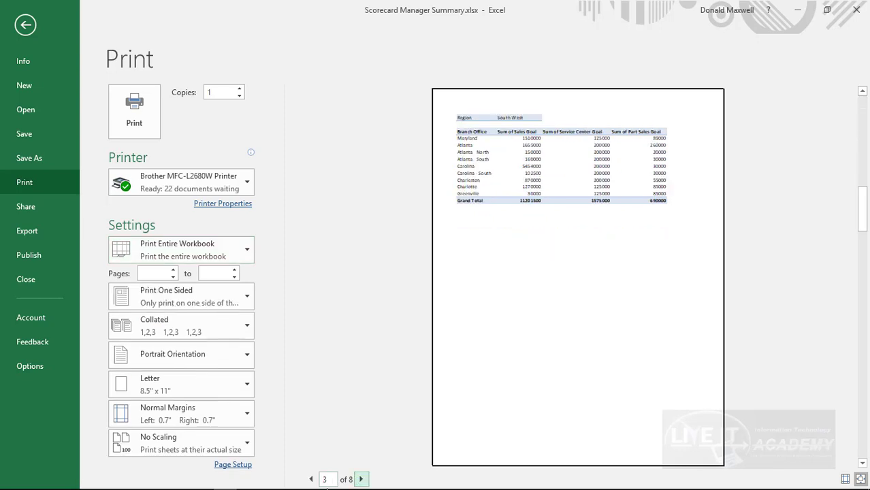
pyautogui.click(310, 480)
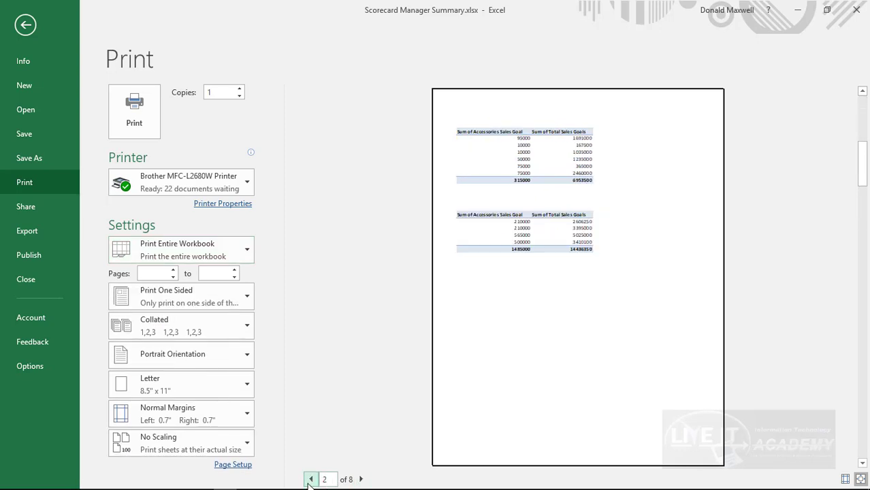
pyautogui.click(310, 480)
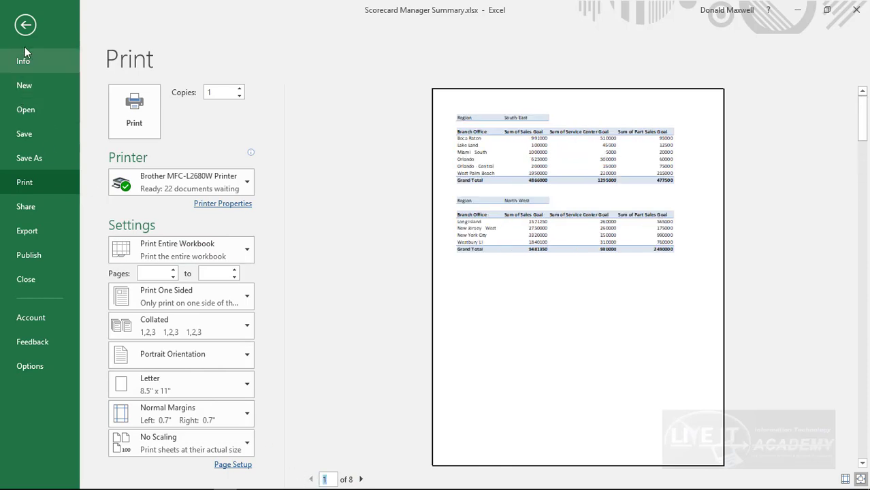
pyautogui.click(25, 24)
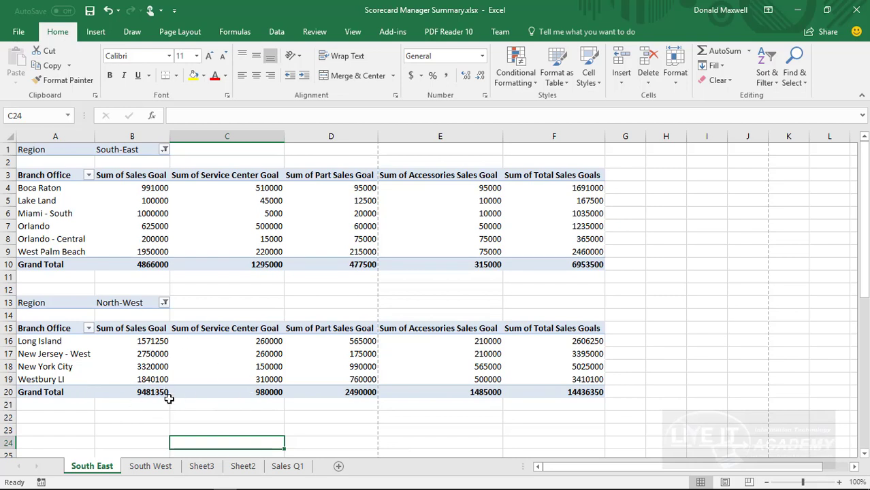
pyautogui.moveTo(166, 398)
pyautogui.scroll(-5, 561, 207)
pyautogui.scroll(3, 589, 231)
pyautogui.scroll(2, 543, 281)
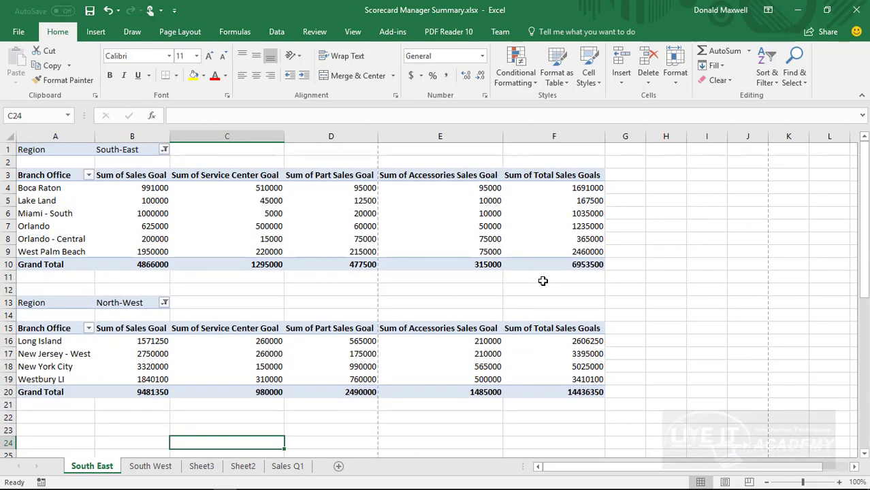